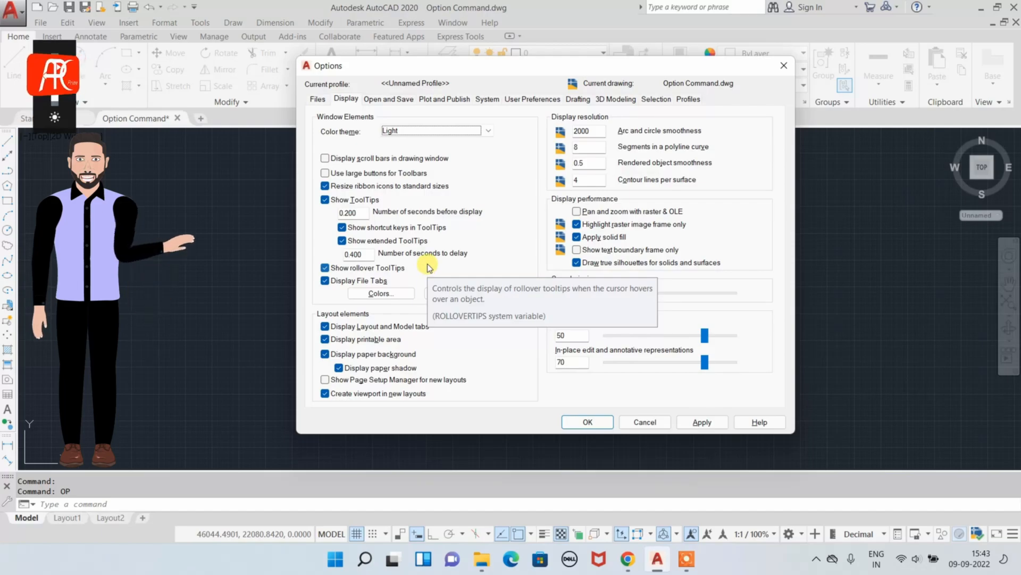
- Set the arc and circle smoothness to 10, apply the change and close the Options dialog
{"action": "left_click_drag", "start_coordinate": [468, 66], "coordinate": [449, 64]}
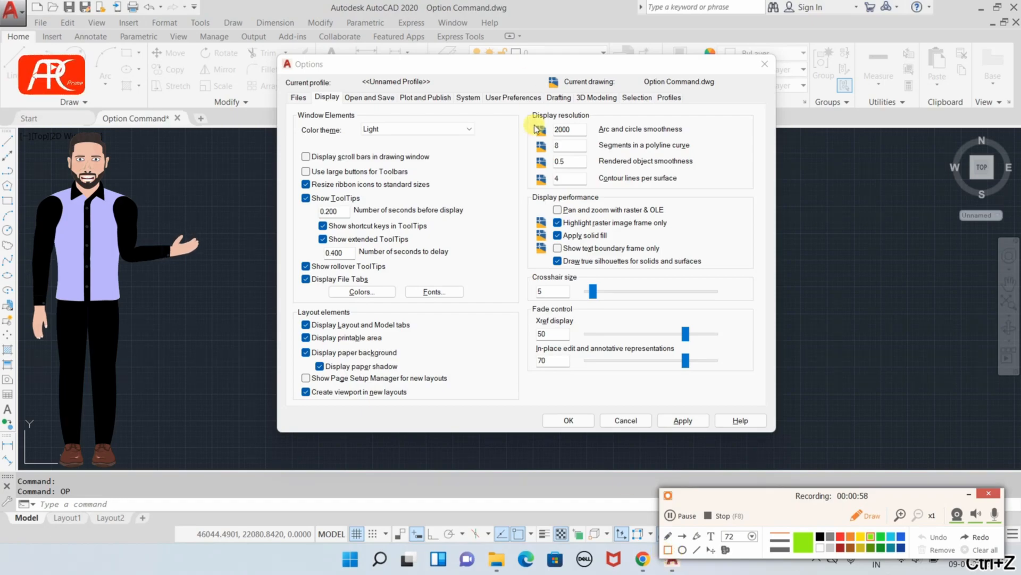
{"action": "mouse_move", "coordinate": [526, 111]}
{"action": "left_mouse_down"}
{"action": "mouse_move", "coordinate": [737, 212]}
{"action": "mouse_move", "coordinate": [743, 191]}
{"action": "left_mouse_up"}
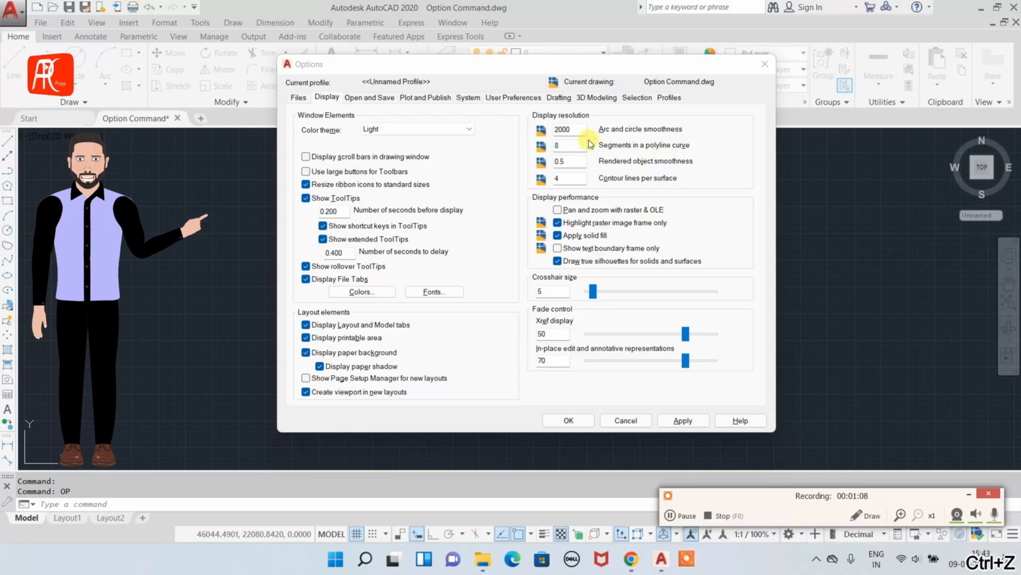
{"action": "left_click_drag", "start_coordinate": [565, 66], "coordinate": [859, 163]}
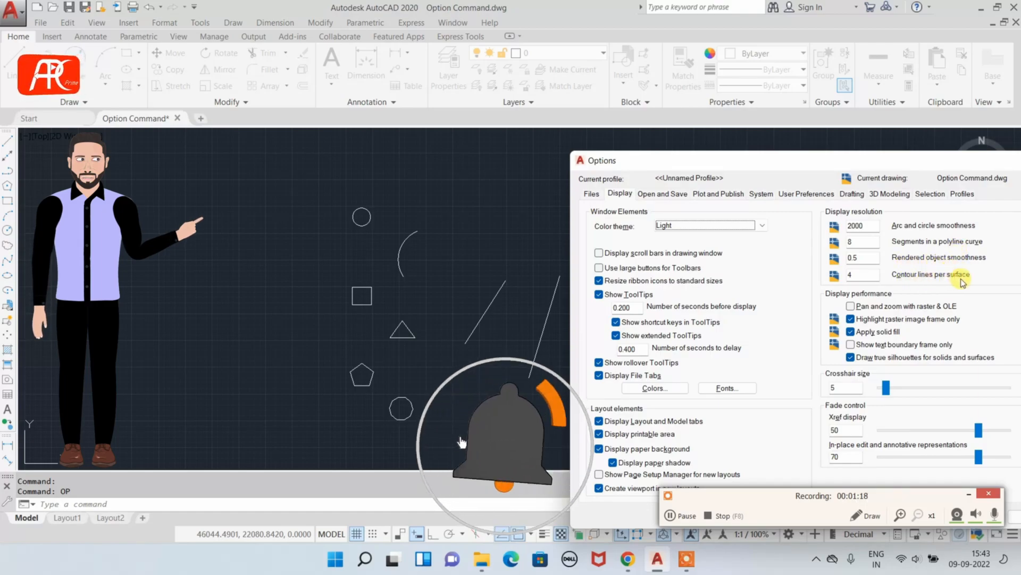
{"action": "double_click", "coordinate": [856, 274]}
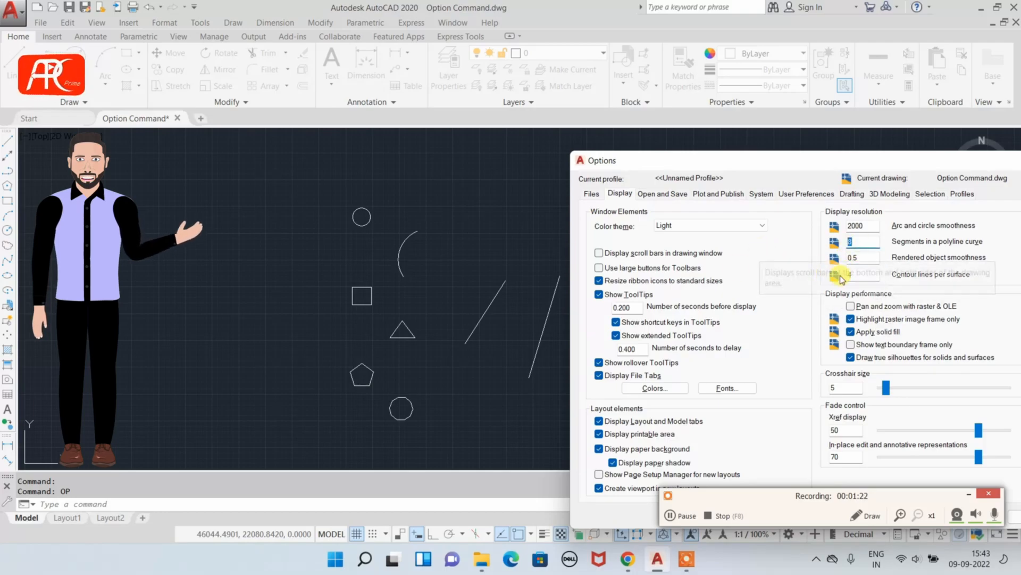
{"action": "double_click", "coordinate": [863, 254]}
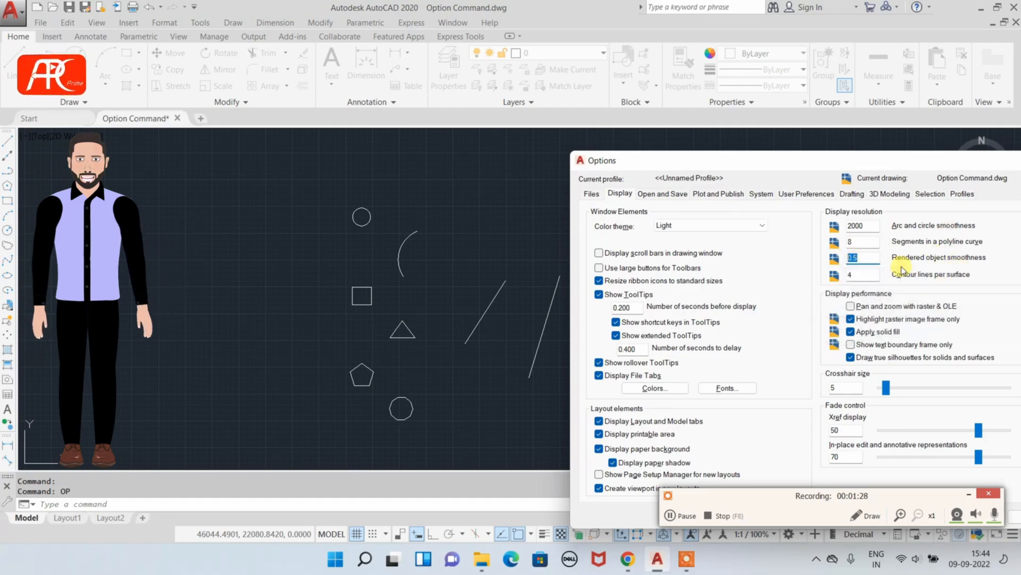
{"action": "double_click", "coordinate": [863, 226]}
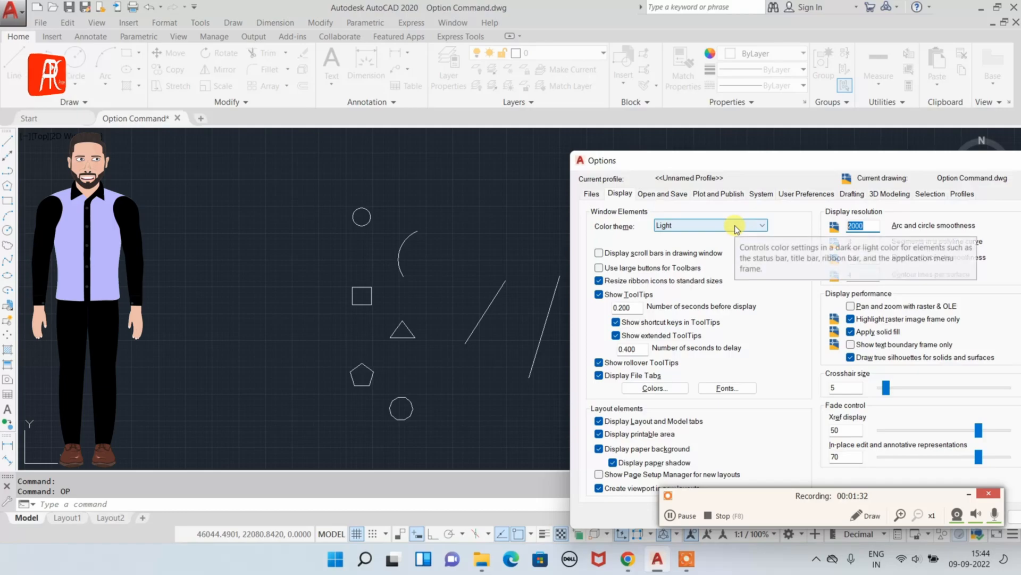
{"action": "type", "text": "10"}
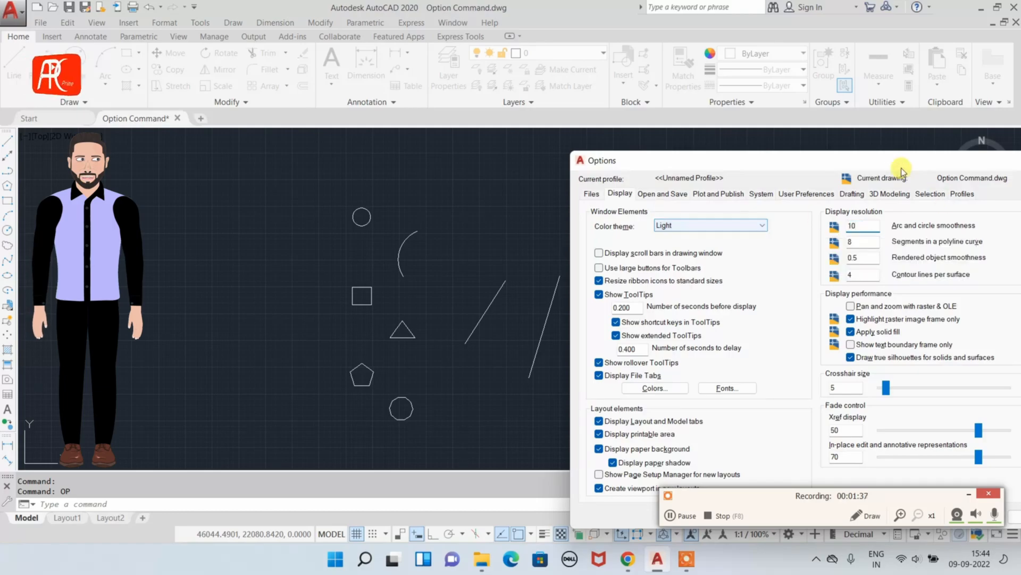
{"action": "left_click_drag", "start_coordinate": [902, 171], "coordinate": [708, 56]}
{"action": "left_click", "coordinate": [781, 404]}
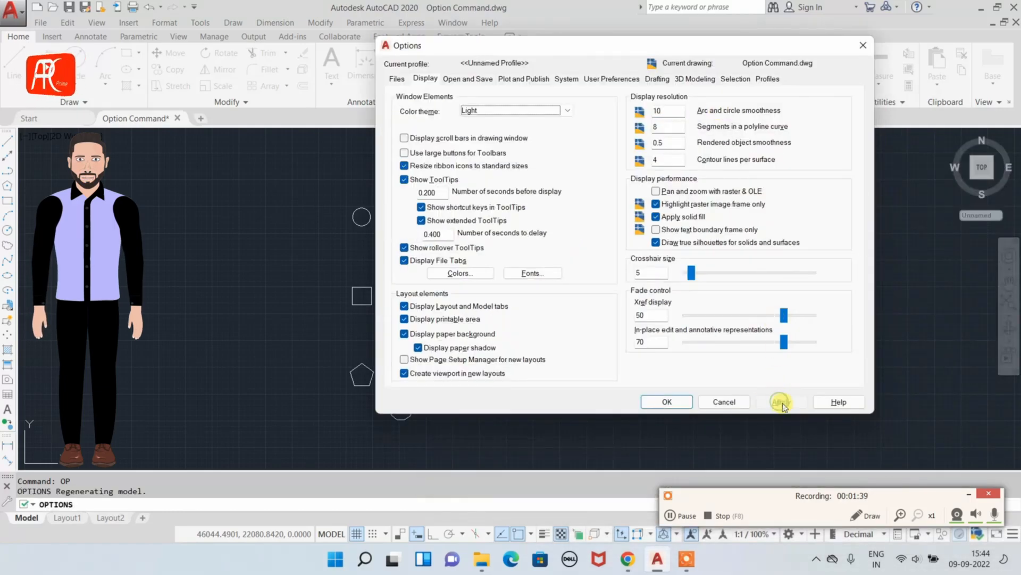
{"action": "left_click", "coordinate": [862, 46]}
- Stretch the upper end point of the S-shaped spline slightly up and outward, and inspect its curve segments
{"action": "scroll", "coordinate": [686, 277], "scroll_direction": "up", "scroll_amount": 4}
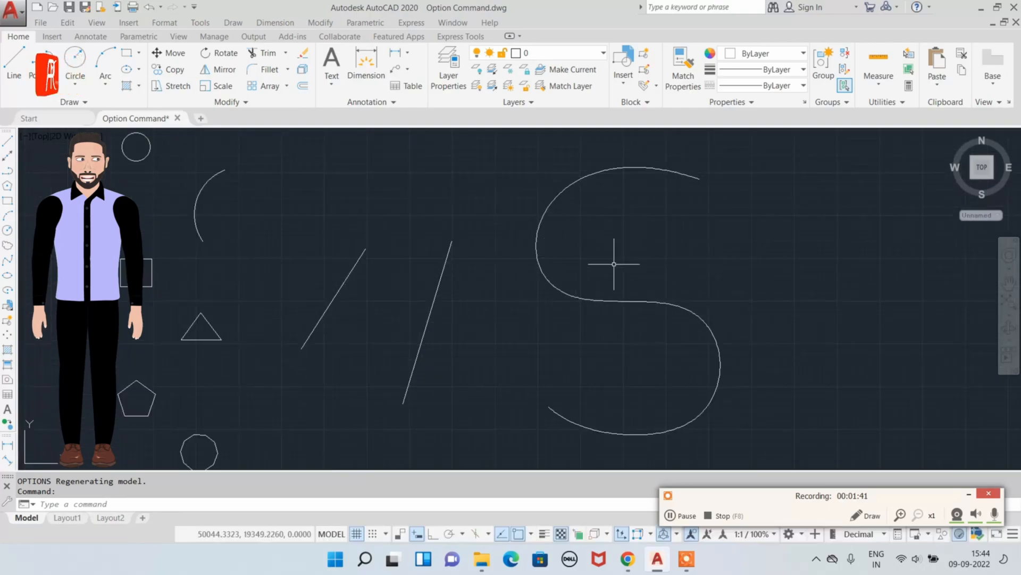
{"action": "left_click_drag", "start_coordinate": [588, 150], "coordinate": [449, 177]}
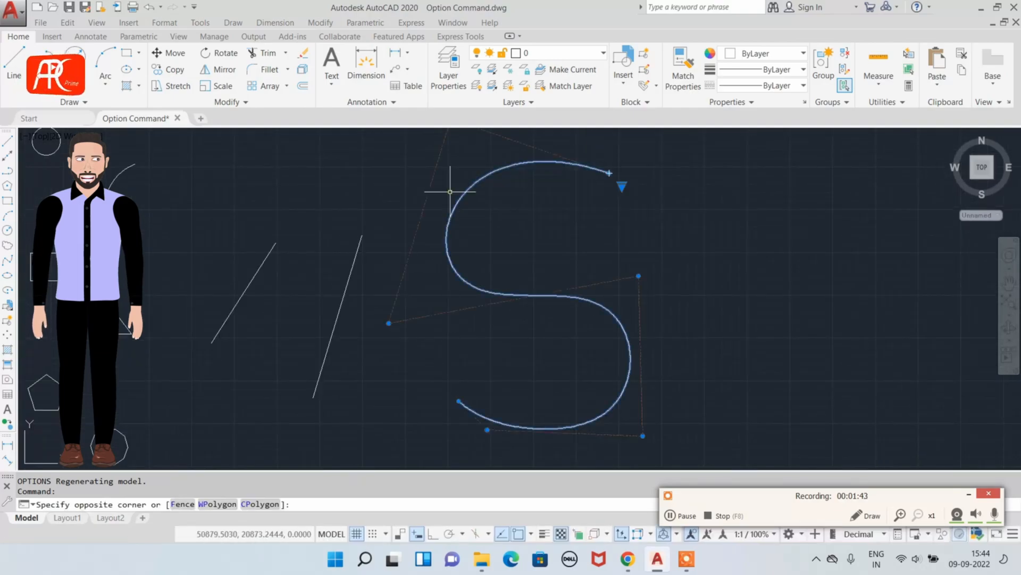
{"action": "scroll", "coordinate": [485, 253], "scroll_direction": "down", "scroll_amount": 2}
{"action": "left_click", "coordinate": [562, 204]}
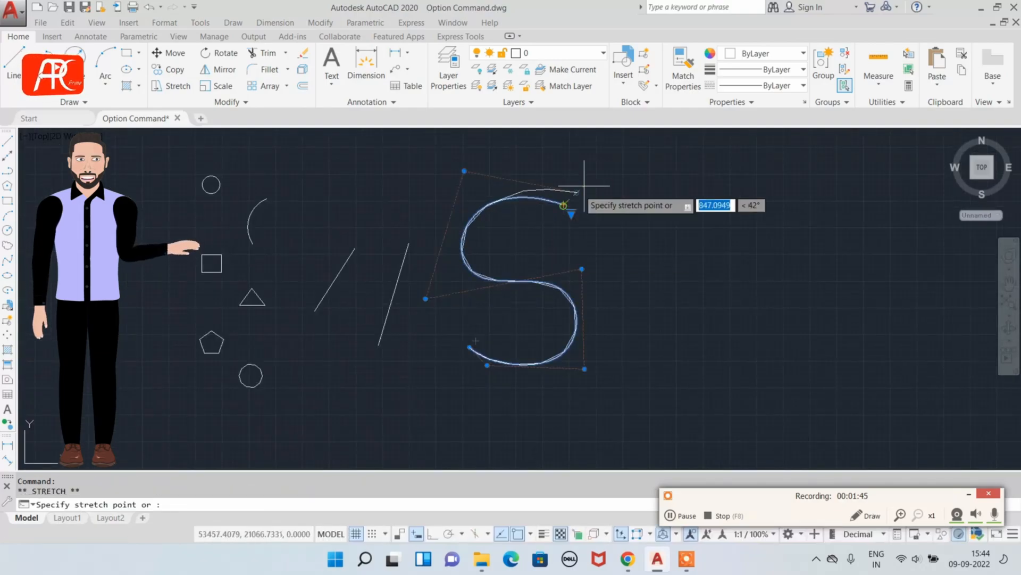
{"action": "left_click", "coordinate": [583, 186]}
{"action": "scroll", "coordinate": [462, 251], "scroll_direction": "up", "scroll_amount": 2}
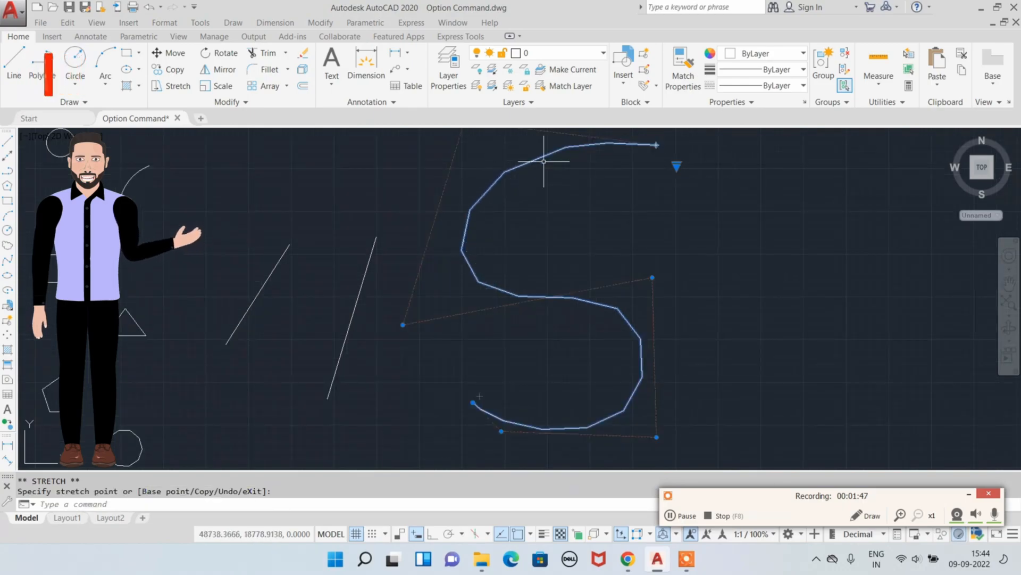
{"action": "scroll", "coordinate": [584, 148], "scroll_direction": "up", "scroll_amount": 4}
{"action": "scroll", "coordinate": [477, 203], "scroll_direction": "down", "scroll_amount": 4}
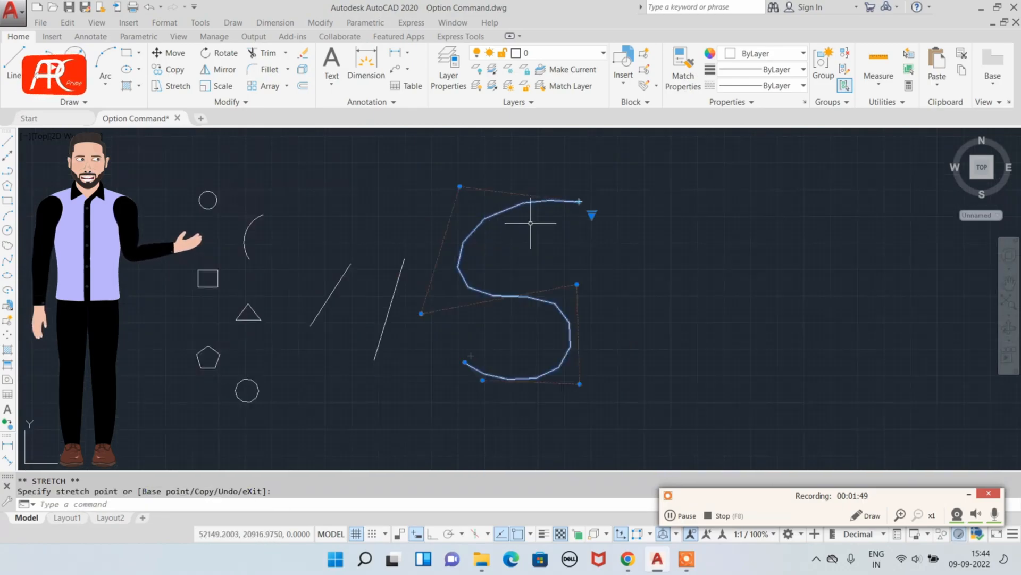
{"action": "key", "text": "Escape"}
{"action": "scroll", "coordinate": [481, 226], "scroll_direction": "up", "scroll_amount": 2}
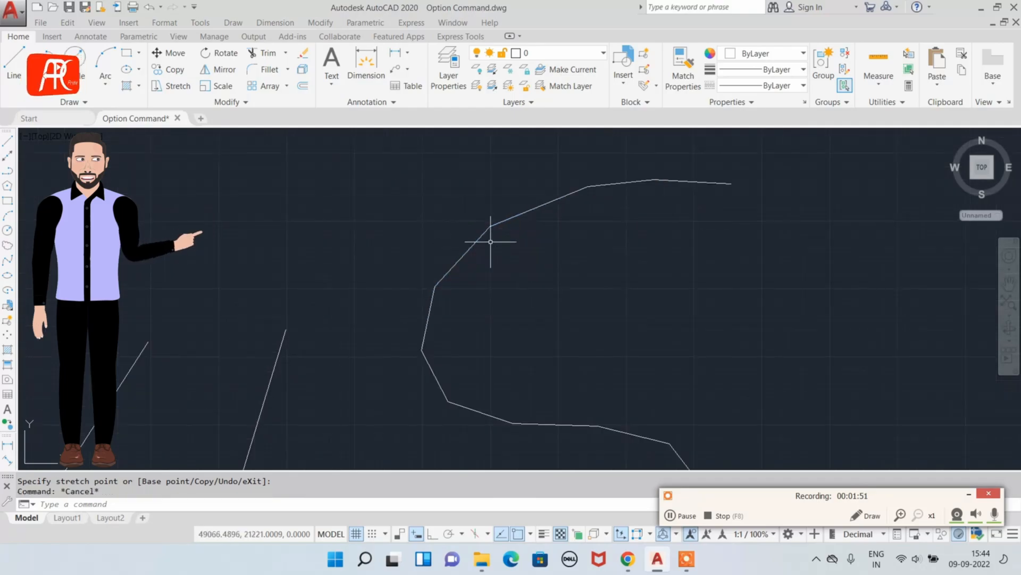
{"action": "scroll", "coordinate": [554, 257], "scroll_direction": "down", "scroll_amount": 3}
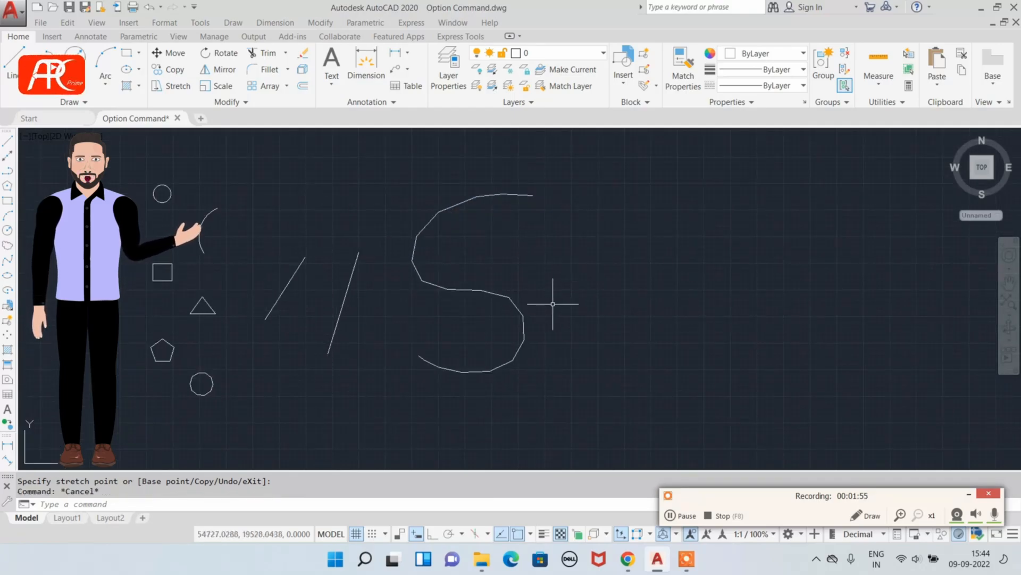
- Reopen the Options dialog, set the arc and circle smoothness to 2000, apply it and close the dialog
{"action": "key", "text": "Return"}
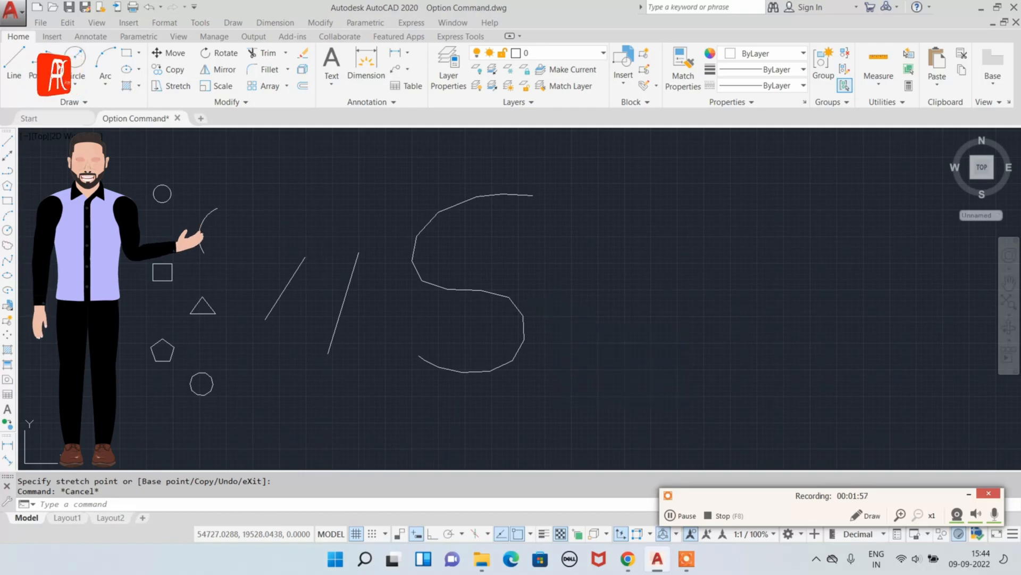
{"action": "double_click", "coordinate": [665, 154]}
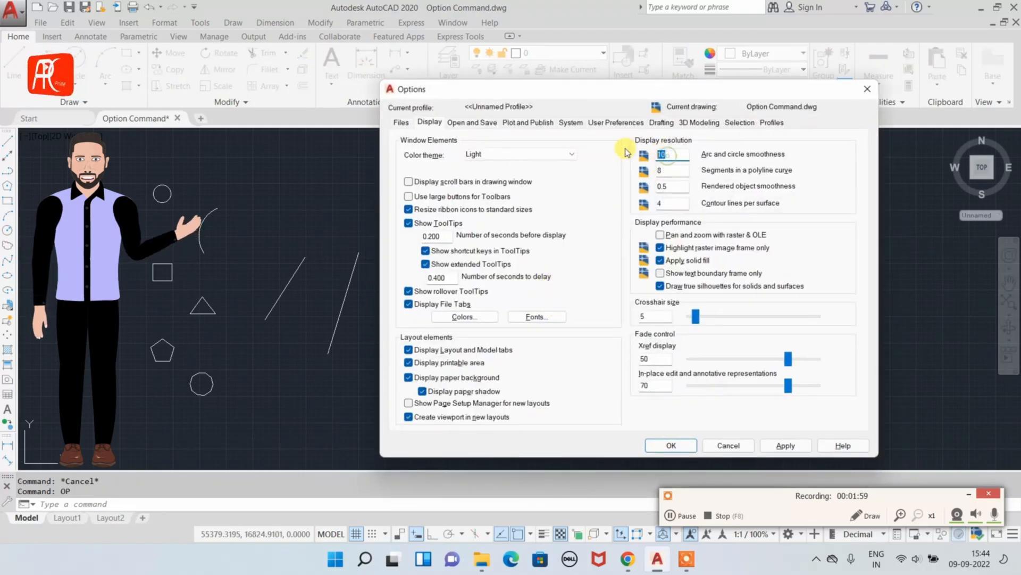
{"action": "type", "text": "2"}
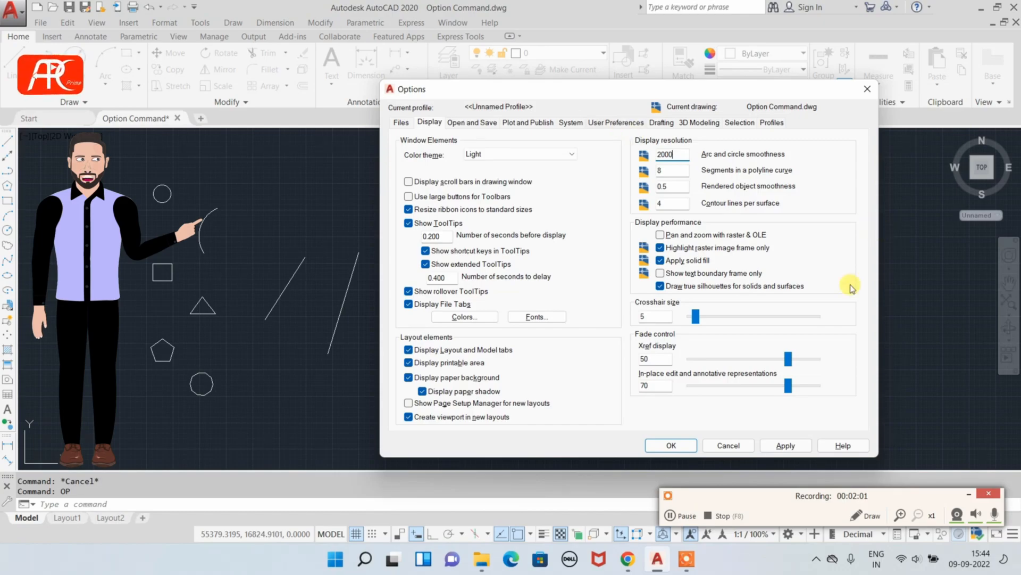
{"action": "left_click", "coordinate": [775, 446]}
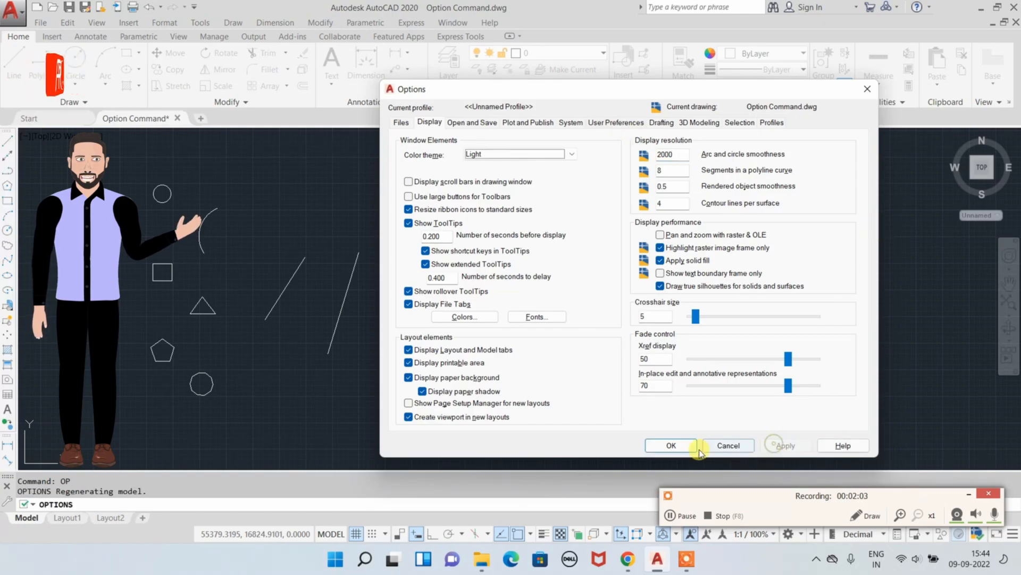
{"action": "left_click", "coordinate": [671, 445]}
- Stretch the upper end point of the S-shaped spline slightly down and inward, then clear the selection
{"action": "scroll", "coordinate": [442, 213], "scroll_direction": "up", "scroll_amount": 6}
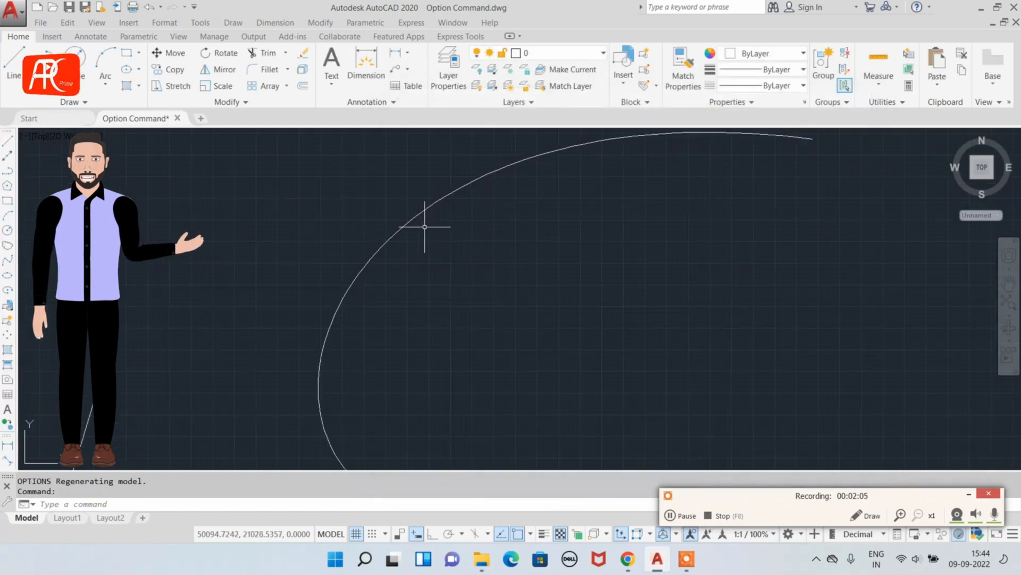
{"action": "scroll", "coordinate": [442, 230], "scroll_direction": "down", "scroll_amount": 4}
{"action": "left_click", "coordinate": [484, 235]}
{"action": "left_click", "coordinate": [347, 252]}
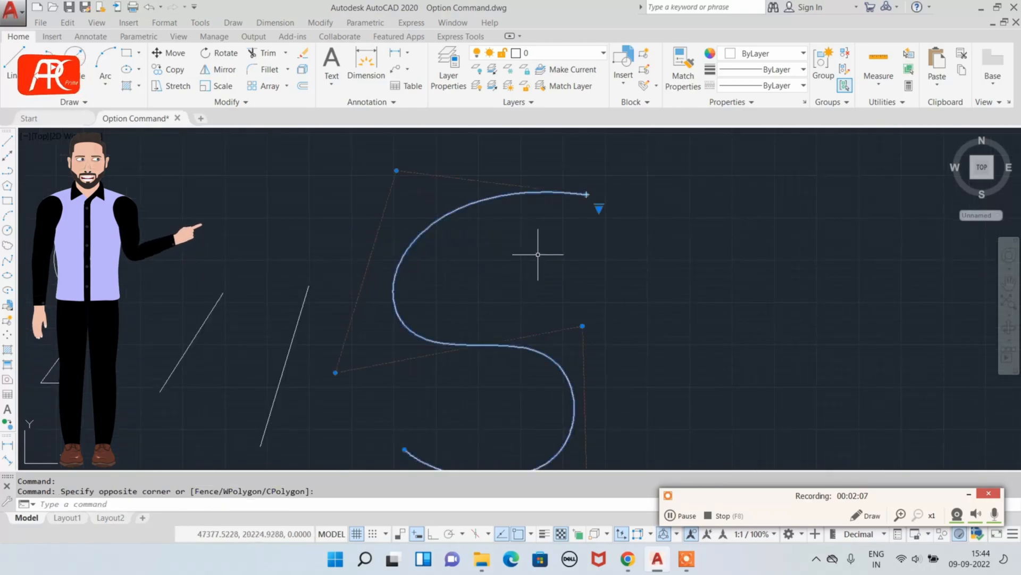
{"action": "scroll", "coordinate": [538, 253], "scroll_direction": "down", "scroll_amount": 4}
{"action": "scroll", "coordinate": [553, 232], "scroll_direction": "up", "scroll_amount": 4}
{"action": "left_click", "coordinate": [561, 229]}
{"action": "left_click", "coordinate": [541, 242]}
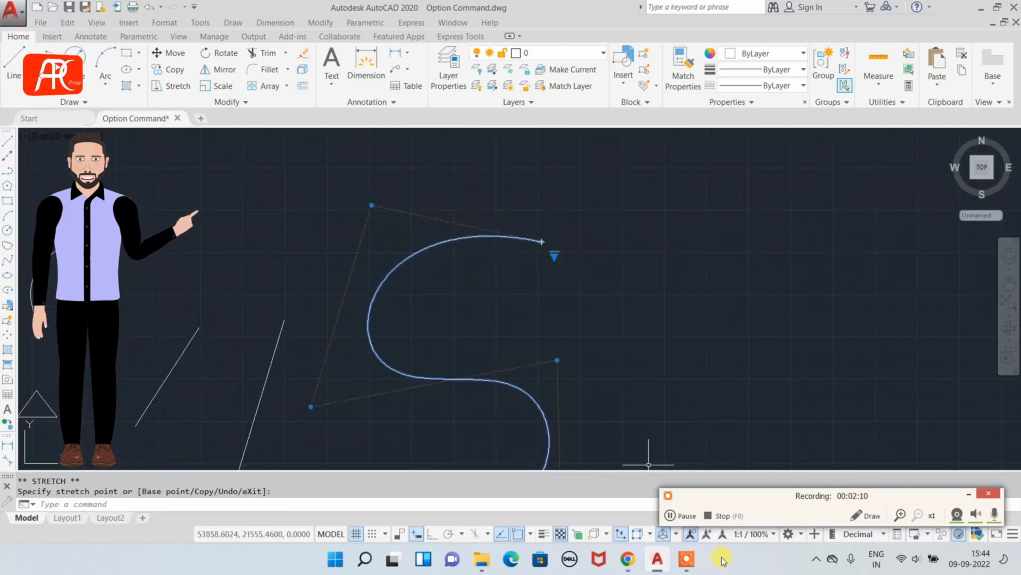
{"action": "key", "text": "Escape"}
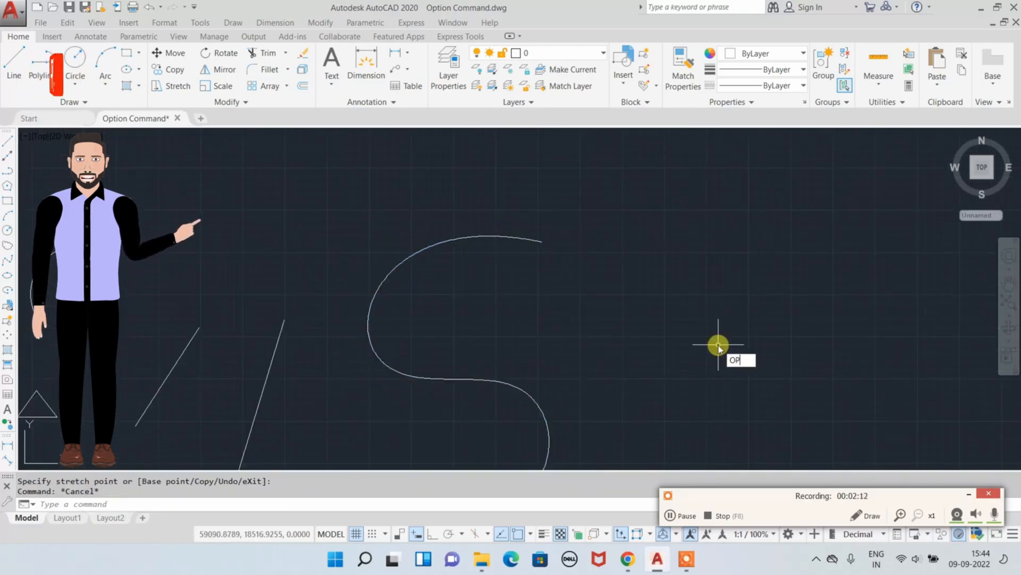
- Open the Options dialog with the OP command, turn off Display Layout and Model tabs, and apply the change
{"action": "type", "text": "op"}
{"action": "key", "text": "Return"}
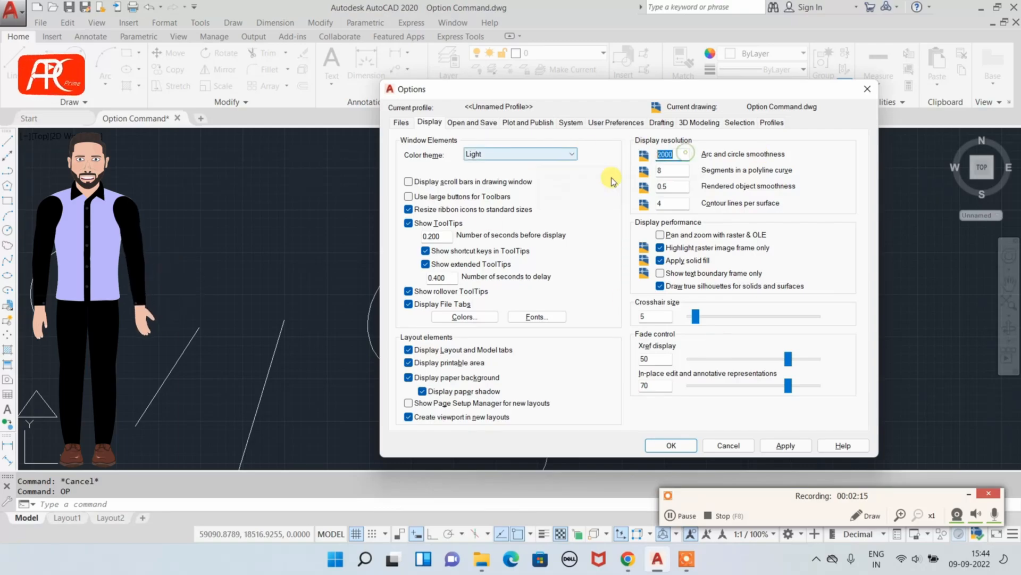
{"action": "double_click", "coordinate": [675, 186]}
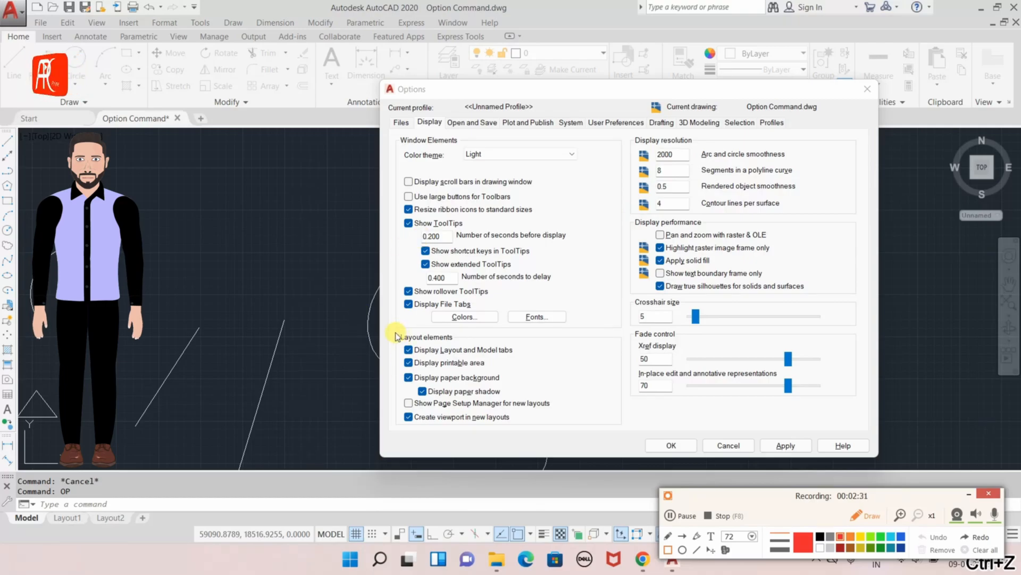
{"action": "left_click_drag", "start_coordinate": [394, 332], "coordinate": [467, 343]}
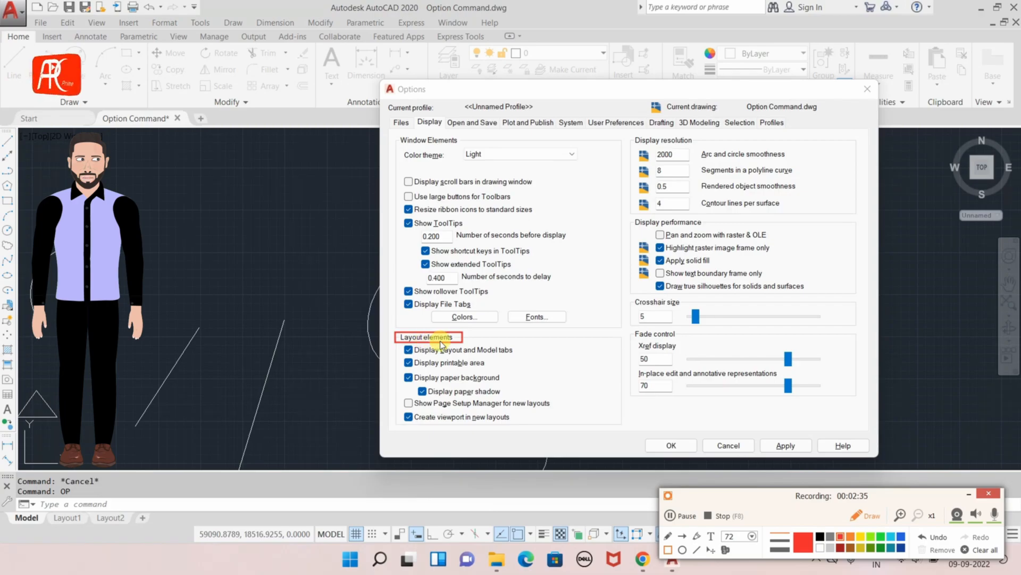
{"action": "key", "text": "ctrl+z"}
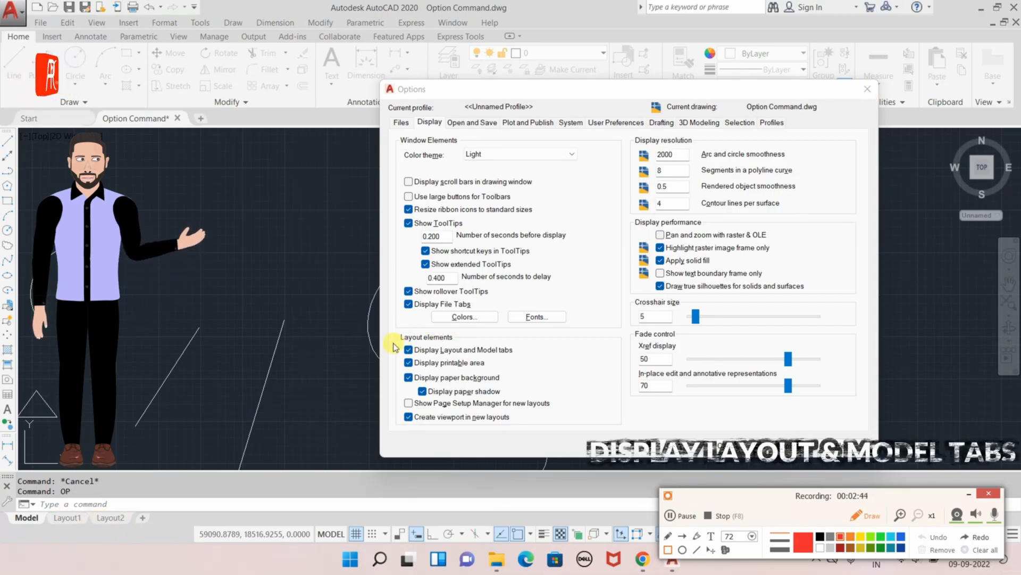
{"action": "mouse_move", "coordinate": [393, 343]}
{"action": "left_mouse_down"}
{"action": "mouse_move", "coordinate": [433, 357]}
{"action": "mouse_move", "coordinate": [515, 358]}
{"action": "left_mouse_up"}
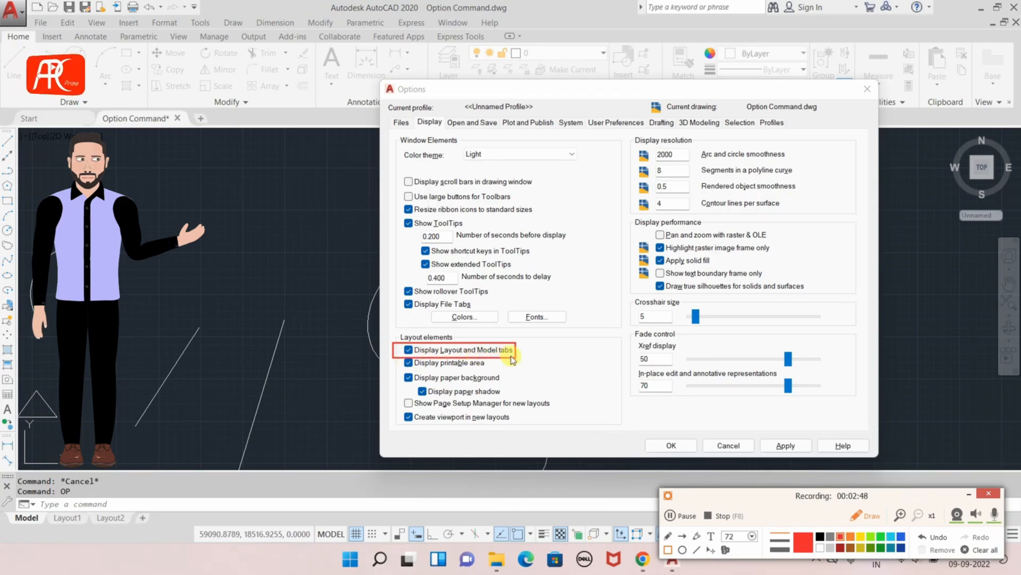
{"action": "key", "text": "ctrl+z"}
{"action": "left_click", "coordinate": [410, 350]}
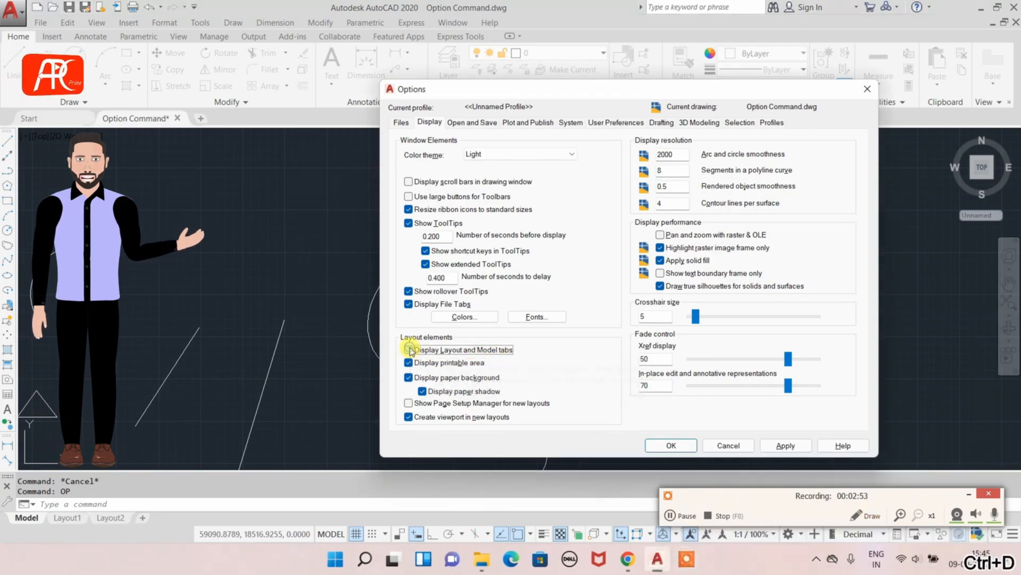
{"action": "left_click", "coordinate": [777, 446]}
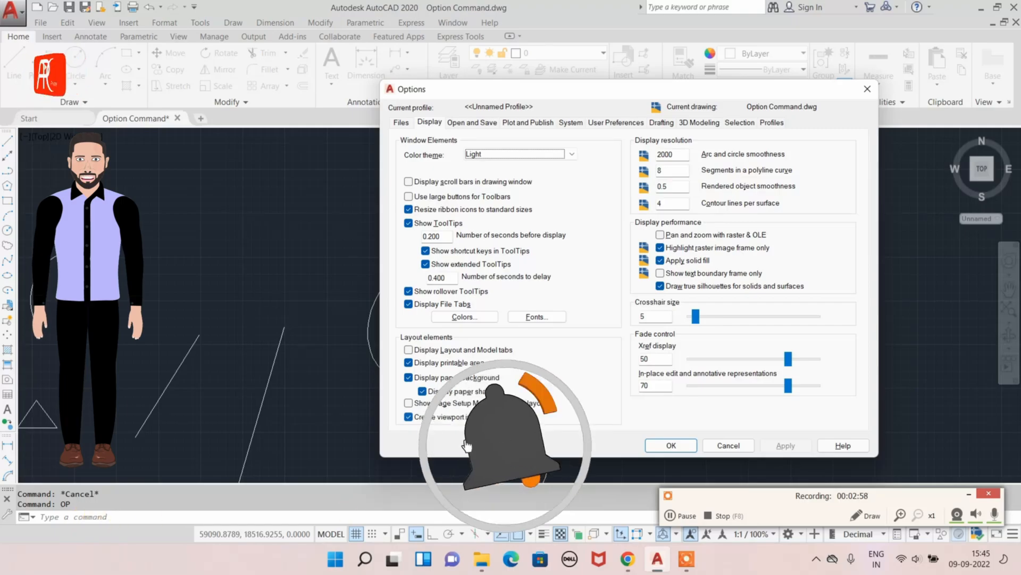
- Turn Display Layout and Model tabs back on and apply the change
{"action": "left_click", "coordinate": [414, 352]}
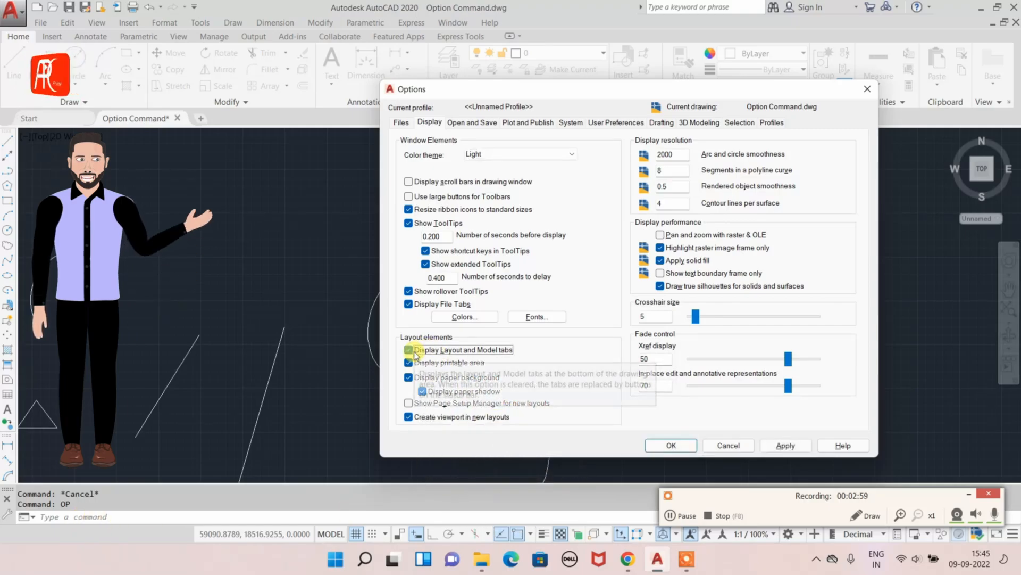
{"action": "left_click", "coordinate": [786, 447]}
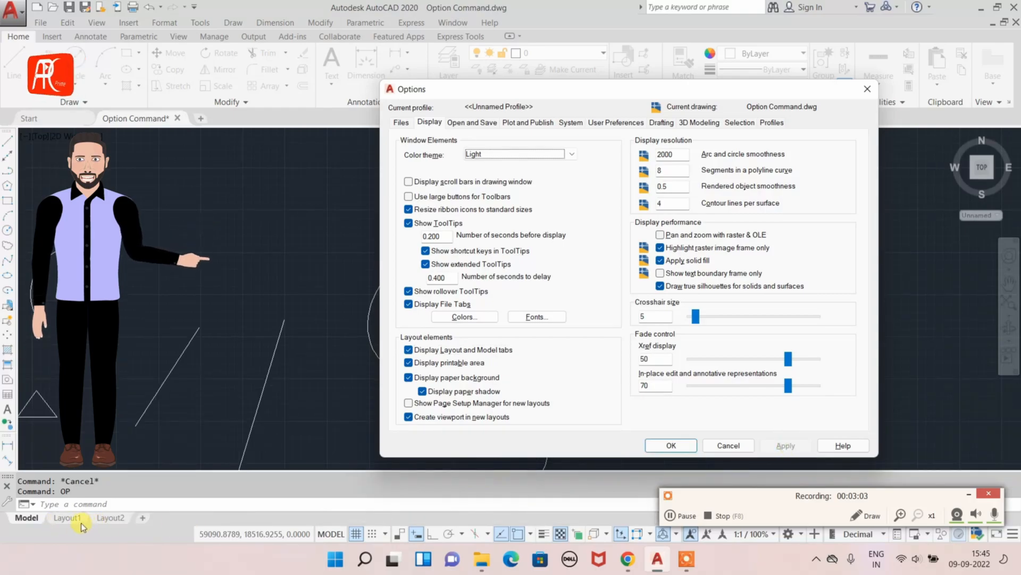
{"action": "key", "text": "F9"}
{"action": "mouse_move", "coordinate": [3, 503]}
{"action": "left_mouse_down"}
{"action": "mouse_move", "coordinate": [23, 516]}
{"action": "mouse_move", "coordinate": [171, 527]}
{"action": "left_mouse_up"}
{"action": "key", "text": "ctrl+z"}
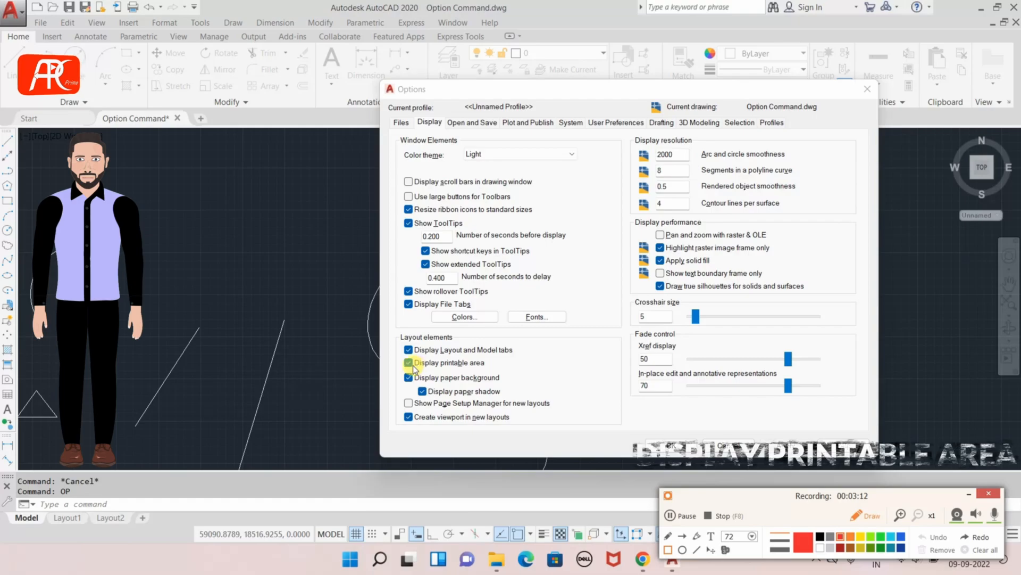
{"action": "left_click_drag", "start_coordinate": [399, 356], "coordinate": [492, 369]}
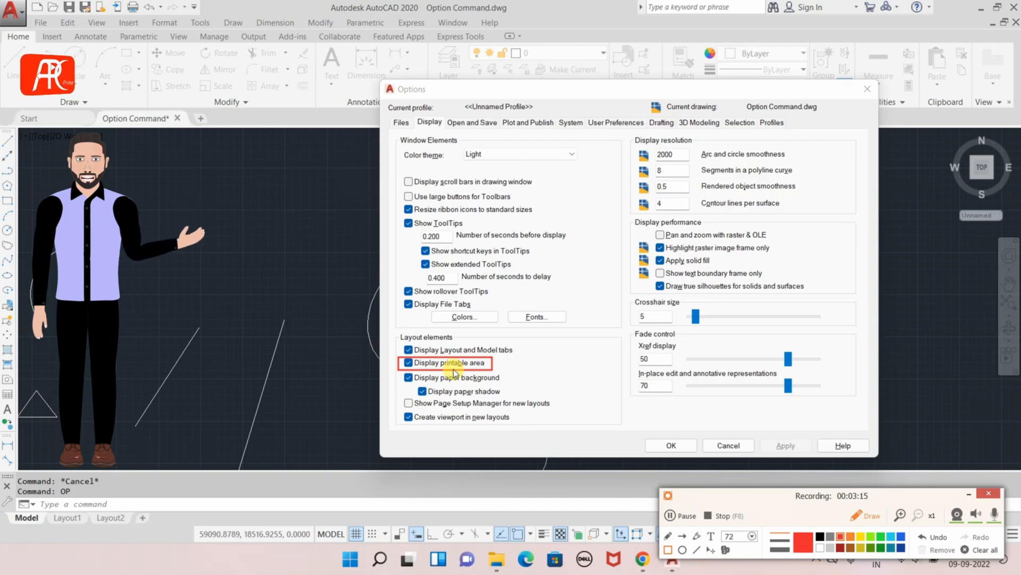
{"action": "key", "text": "ctrl+z"}
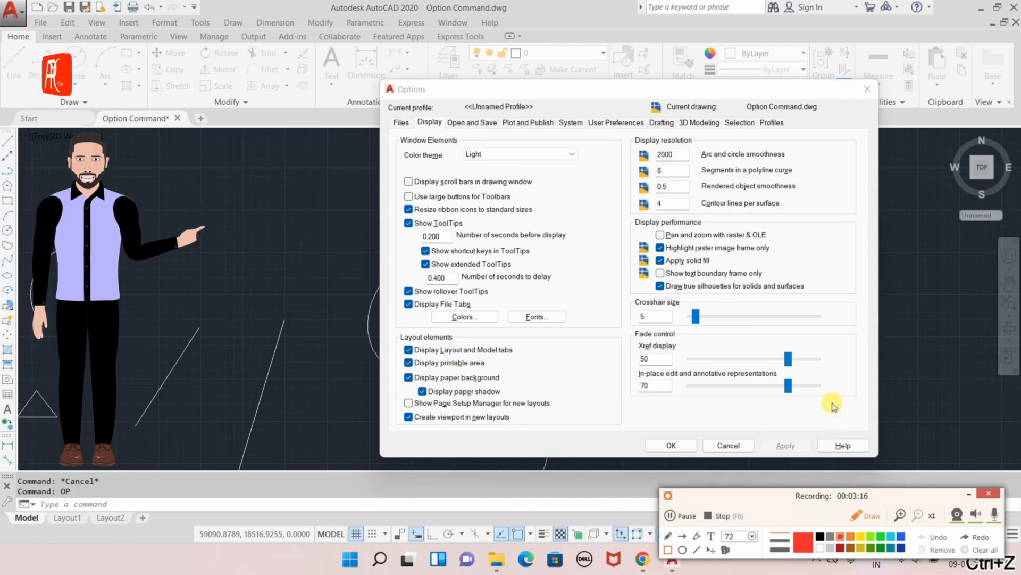
- Close the Options dialog and open Layout1 with its whole paper sheet in view
{"action": "left_click", "coordinate": [867, 89]}
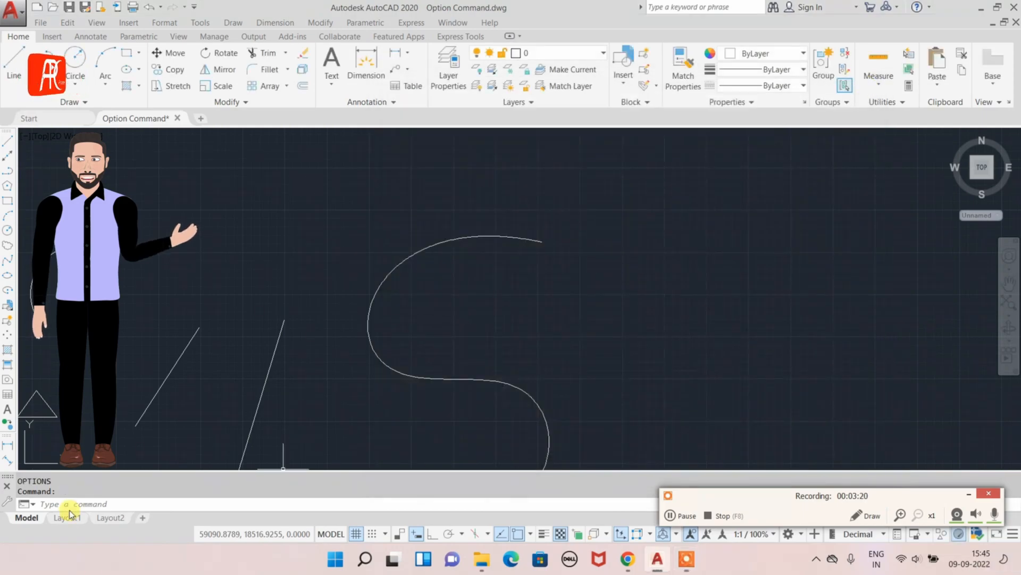
{"action": "left_click", "coordinate": [67, 517]}
{"action": "scroll", "coordinate": [475, 253], "scroll_direction": "down", "scroll_amount": 2}
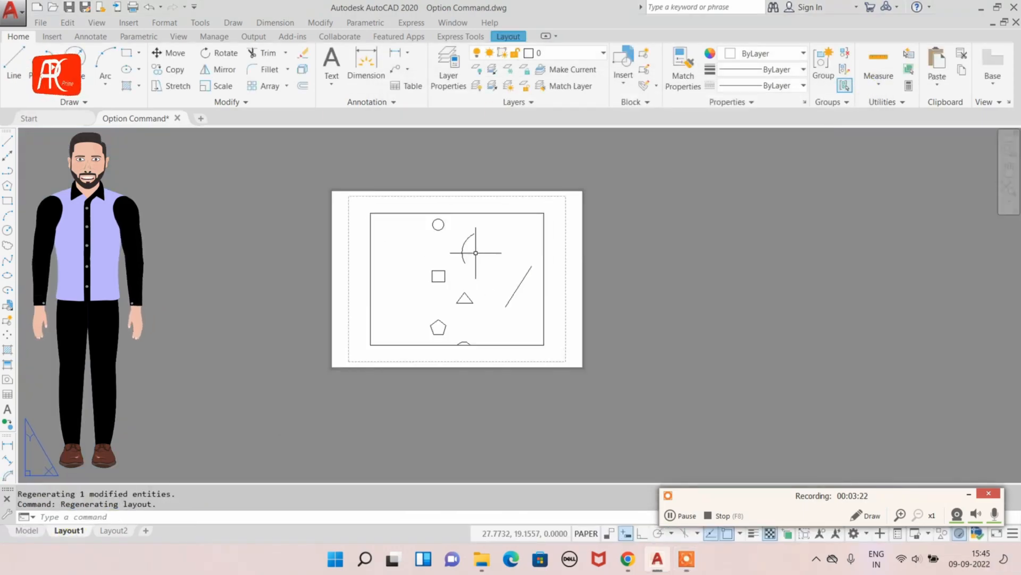
{"action": "scroll", "coordinate": [397, 224], "scroll_direction": "up", "scroll_amount": 1}
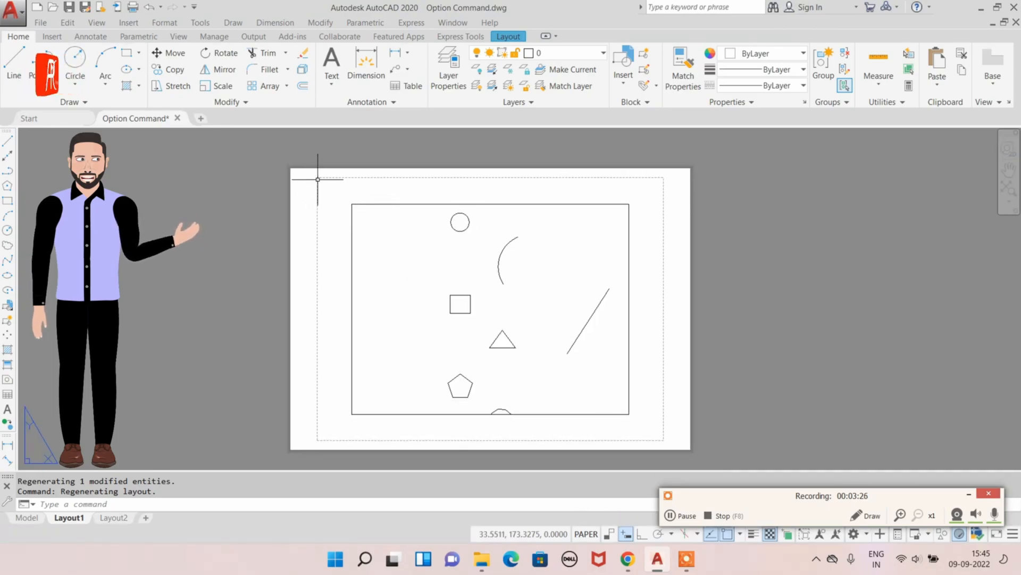
{"action": "key", "text": "F9"}
{"action": "mouse_move", "coordinate": [317, 178]}
{"action": "left_mouse_down"}
{"action": "mouse_move", "coordinate": [402, 254]}
{"action": "mouse_move", "coordinate": [613, 297]}
{"action": "mouse_move", "coordinate": [665, 224]}
{"action": "mouse_move", "coordinate": [663, 441]}
{"action": "left_mouse_up"}
{"action": "key", "text": "F9"}
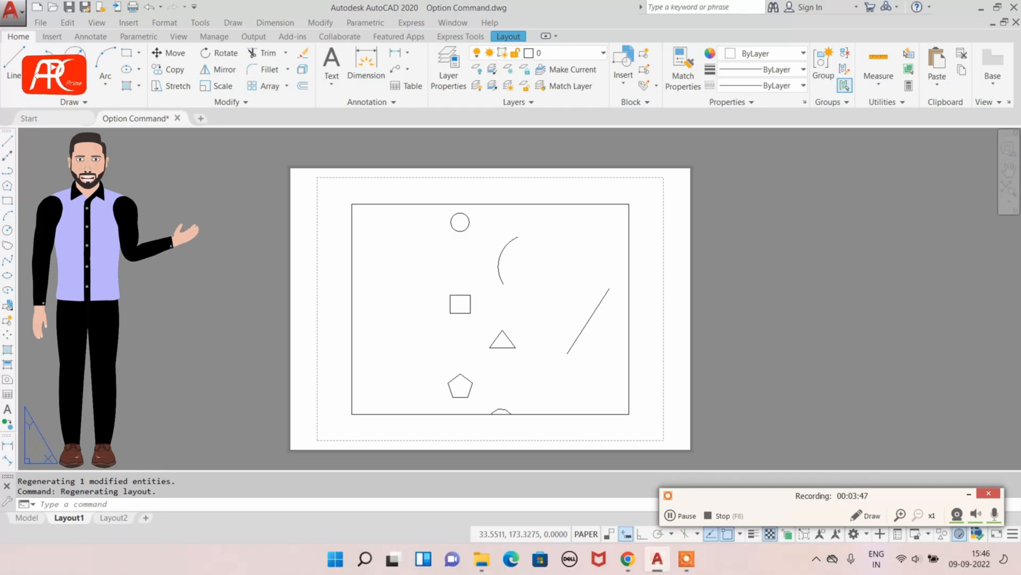
- Open the Options dialog with the OP command, turn off Display printable area, and apply the change
{"action": "type", "text": "OP"}
{"action": "key", "text": "Return"}
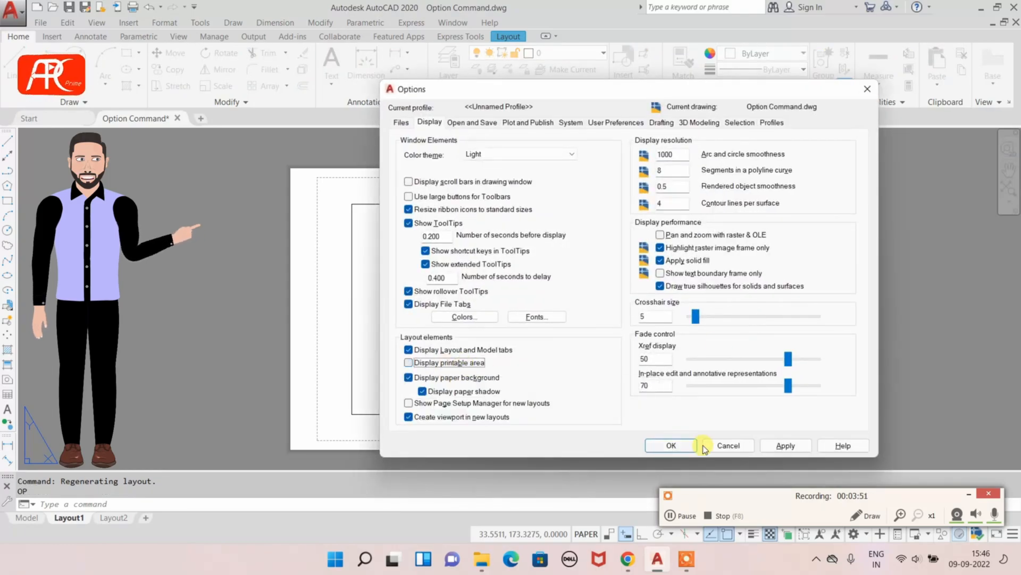
{"action": "left_click", "coordinate": [776, 446]}
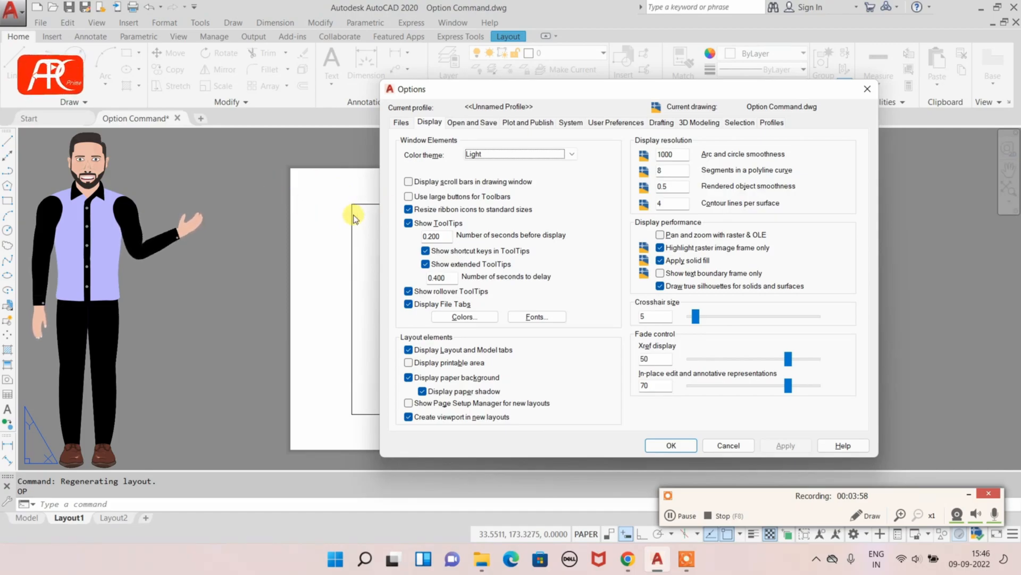
- Turn Display printable area back on, apply it, and move the Options dialog aside to uncover the layout sheet
{"action": "left_click", "coordinate": [409, 363]}
{"action": "left_click", "coordinate": [786, 445]}
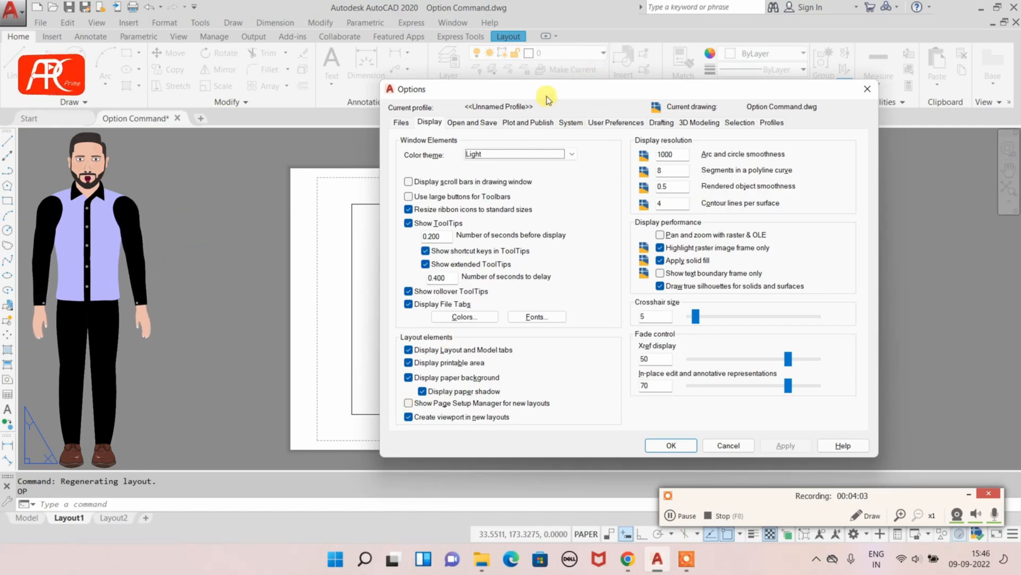
{"action": "mouse_move", "coordinate": [548, 100]}
{"action": "left_mouse_down"}
{"action": "mouse_move", "coordinate": [668, 95]}
{"action": "mouse_move", "coordinate": [776, 72]}
{"action": "mouse_move", "coordinate": [732, 72]}
{"action": "left_mouse_up"}
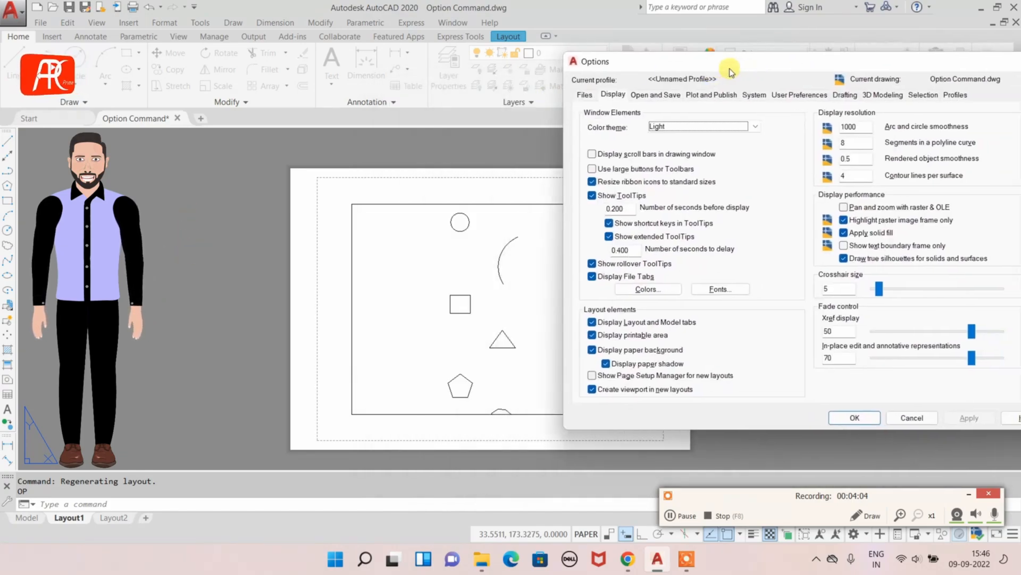
{"action": "left_click", "coordinate": [866, 515]}
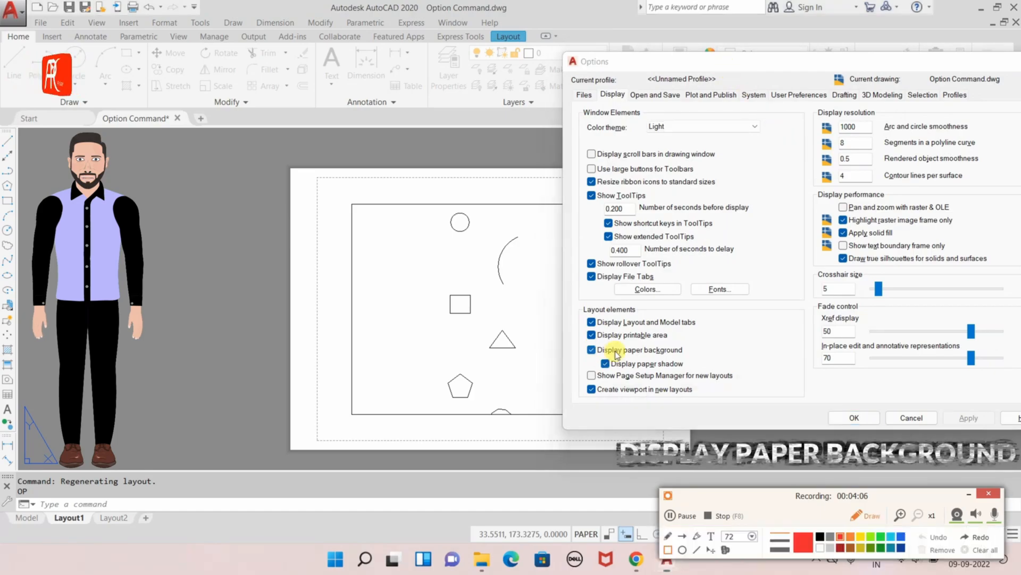
{"action": "mouse_move", "coordinate": [579, 341]}
{"action": "left_mouse_down"}
{"action": "mouse_move", "coordinate": [665, 373]}
{"action": "mouse_move", "coordinate": [689, 358]}
{"action": "left_mouse_up"}
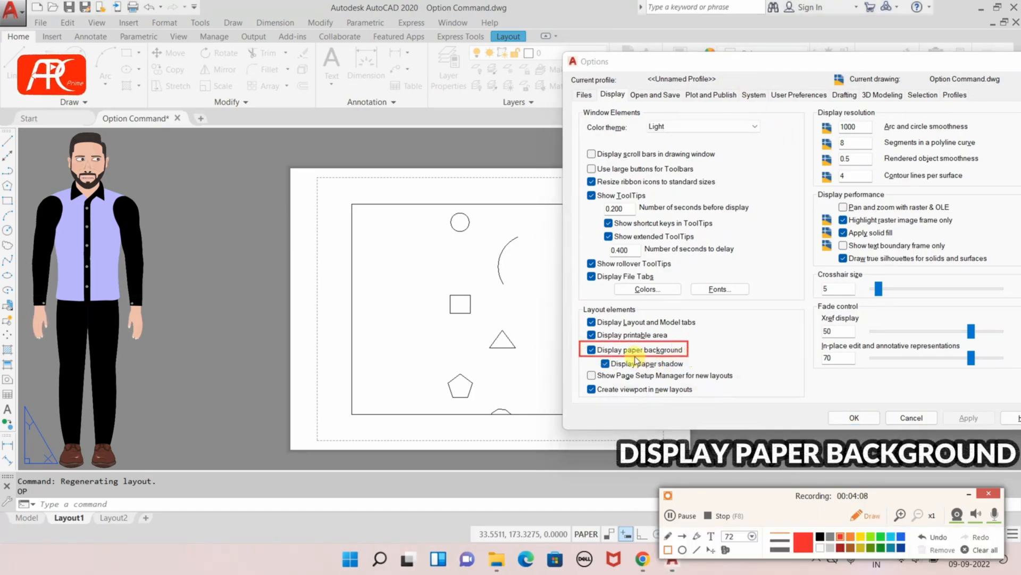
{"action": "key", "text": "ctrl+z"}
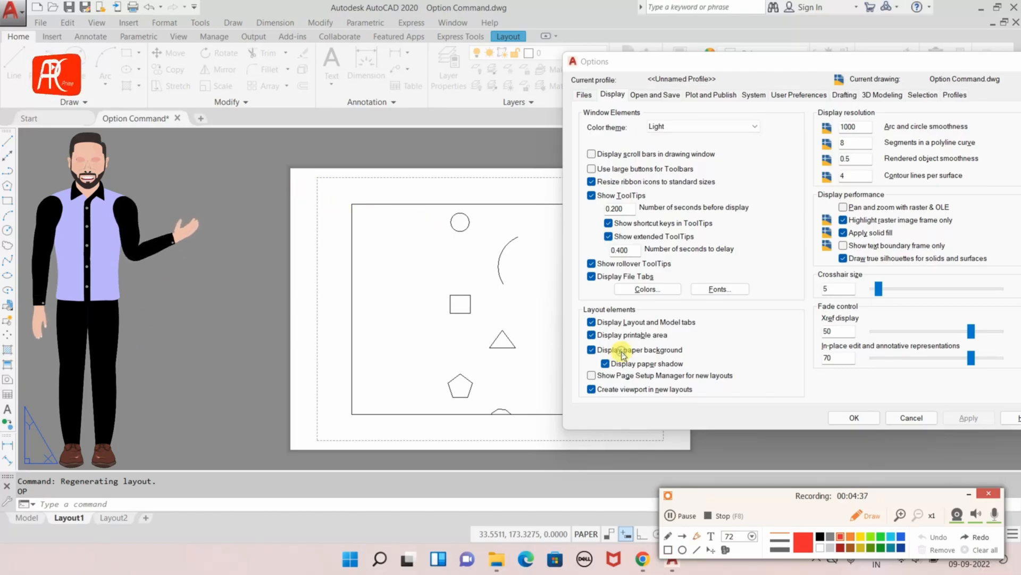
{"action": "key", "text": "Escape"}
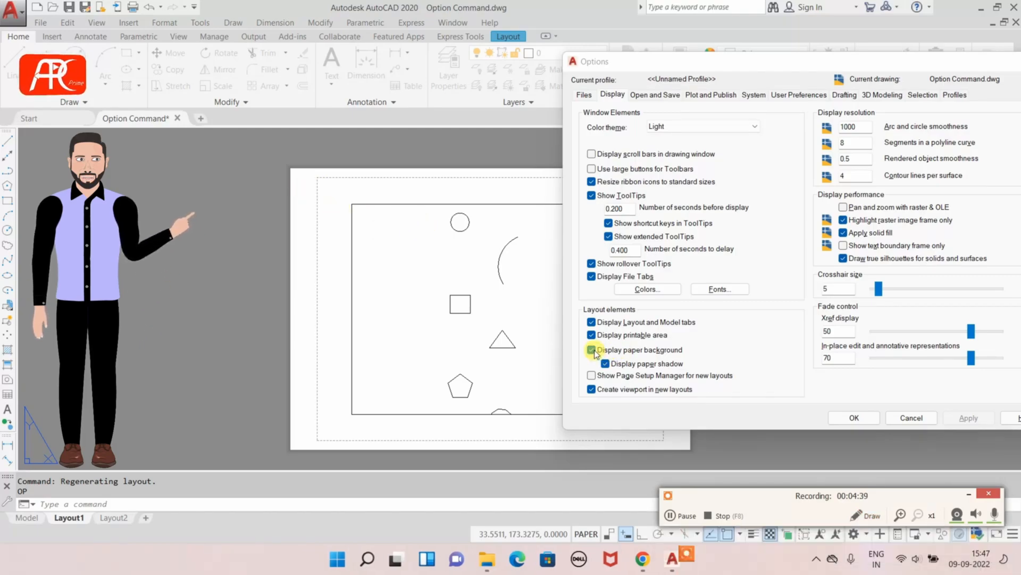
- Turn off Display paper background and apply the change, and turn the option back on and apply again
{"action": "left_click", "coordinate": [592, 350]}
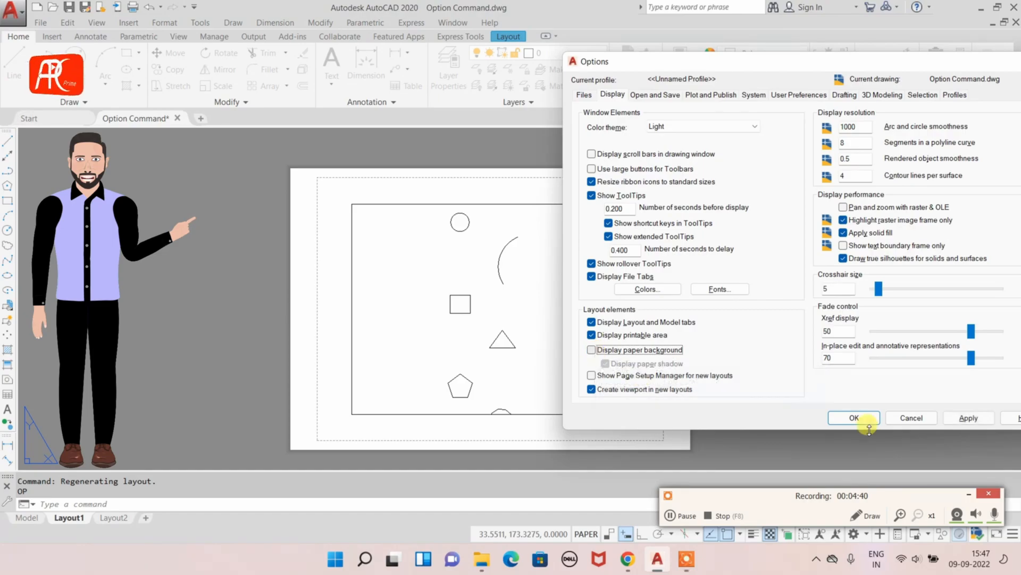
{"action": "left_click", "coordinate": [963, 416]}
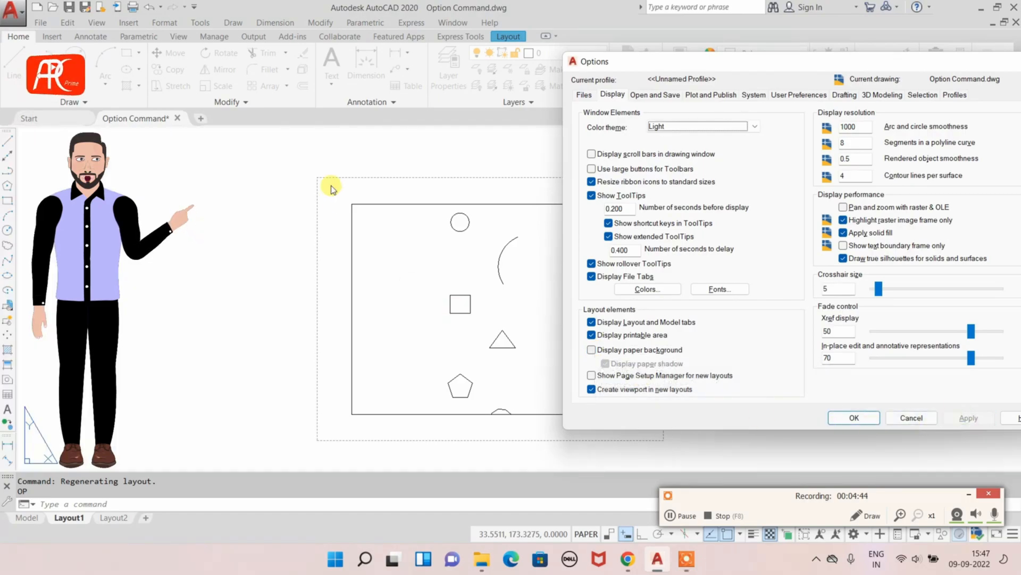
{"action": "left_click", "coordinate": [607, 351]}
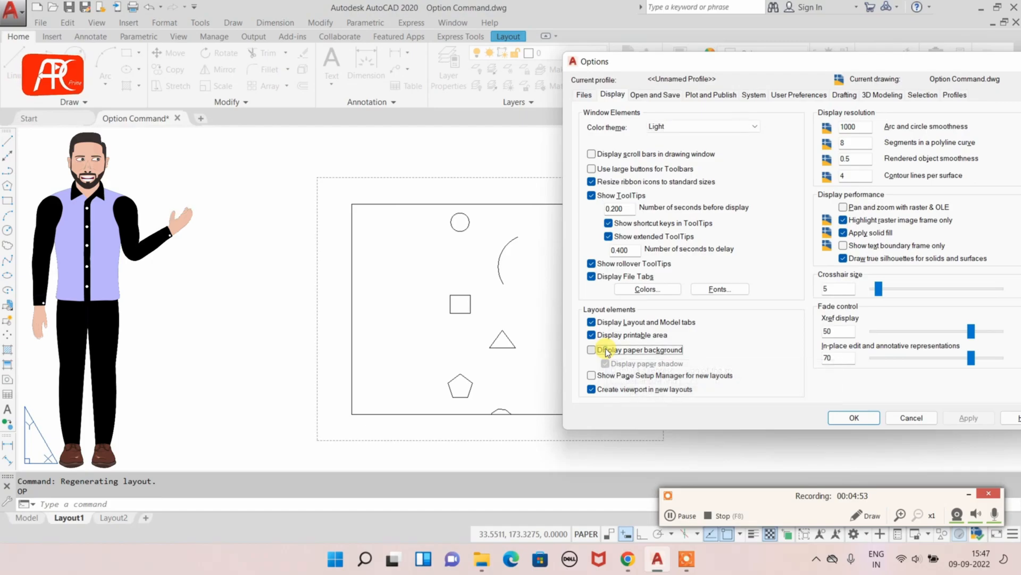
{"action": "left_click", "coordinate": [966, 418]}
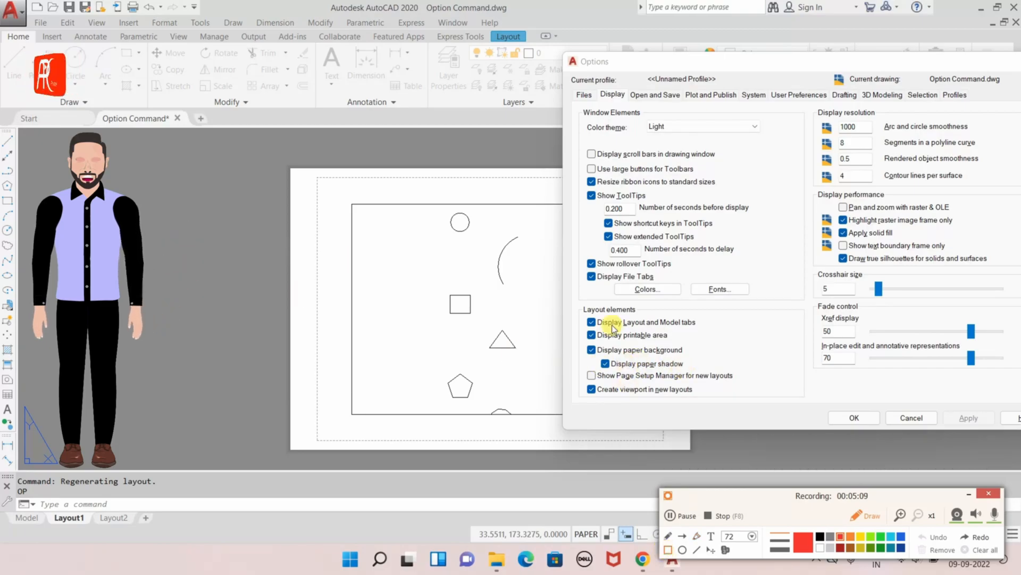
{"action": "left_click_drag", "start_coordinate": [281, 163], "coordinate": [302, 459]}
{"action": "mouse_move", "coordinate": [271, 441]}
{"action": "left_mouse_down"}
{"action": "mouse_move", "coordinate": [399, 464]}
{"action": "mouse_move", "coordinate": [696, 452]}
{"action": "left_mouse_up"}
{"action": "left_click_drag", "start_coordinate": [281, 164], "coordinate": [564, 173]}
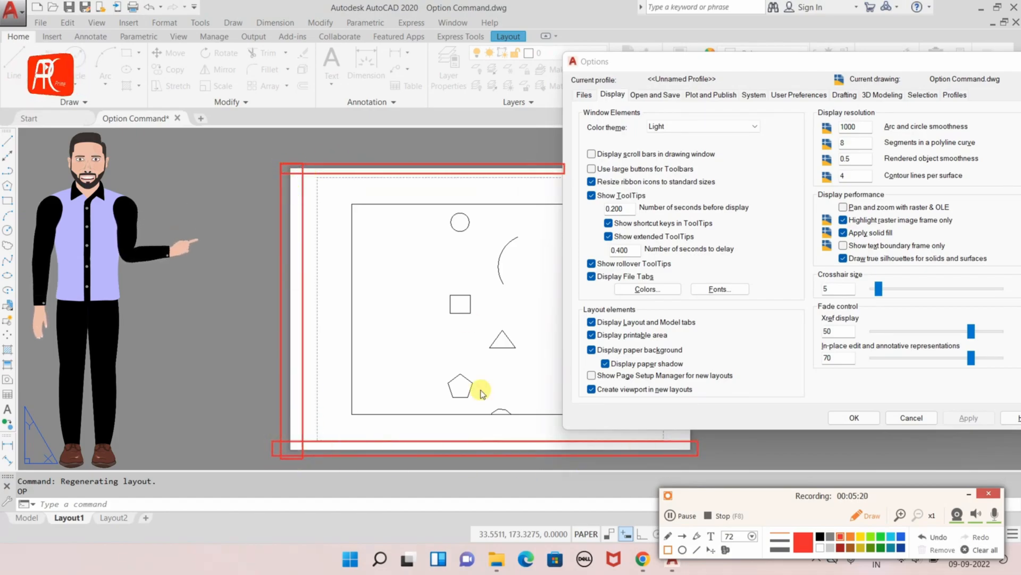
{"action": "key", "text": "ctrl+y"}
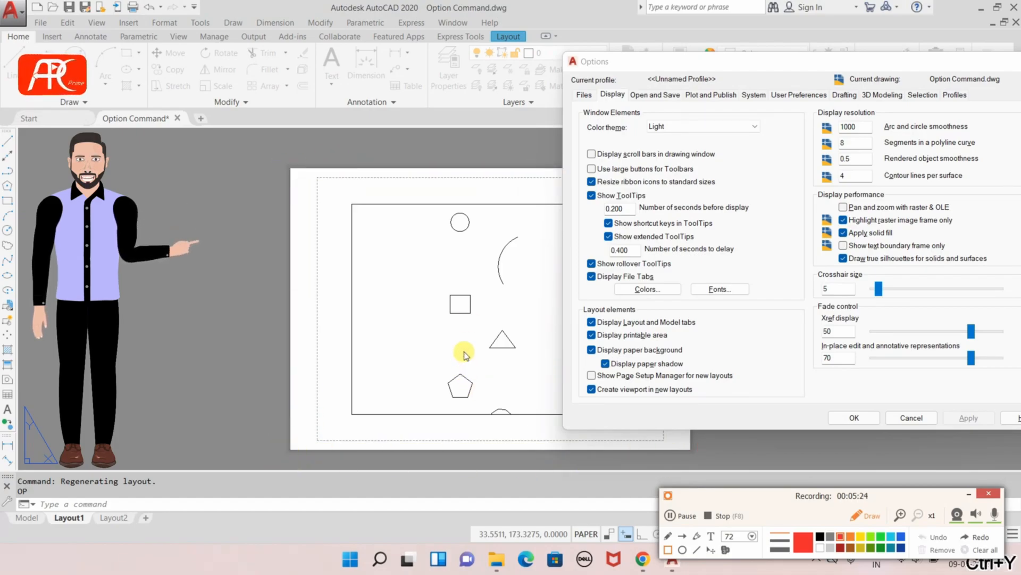
- Turn off Display paper shadow and apply the change, and turn the shadow back on and apply again
{"action": "left_click", "coordinate": [605, 365]}
{"action": "left_click", "coordinate": [968, 418]}
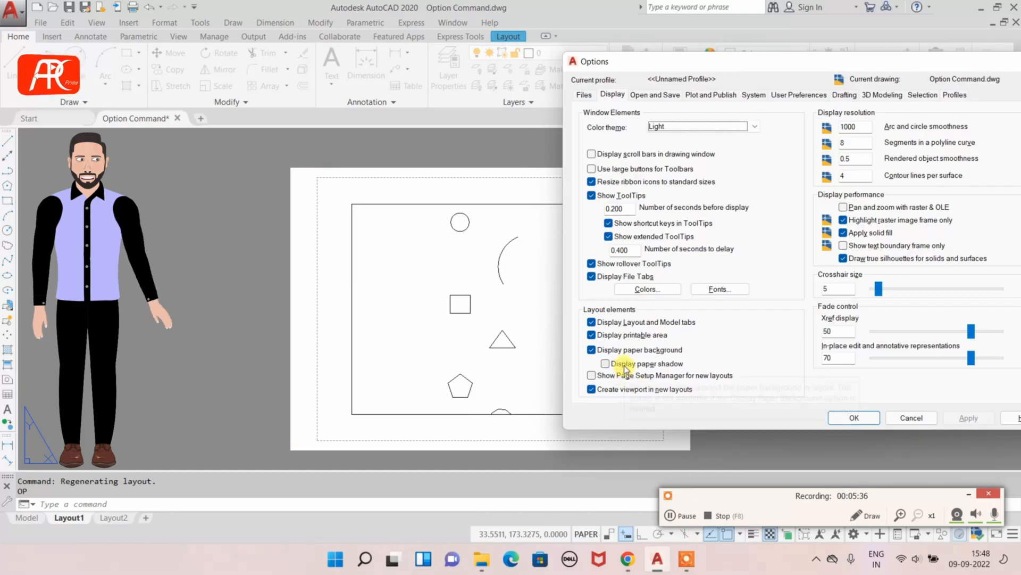
{"action": "left_click", "coordinate": [607, 364]}
{"action": "left_click", "coordinate": [954, 420]}
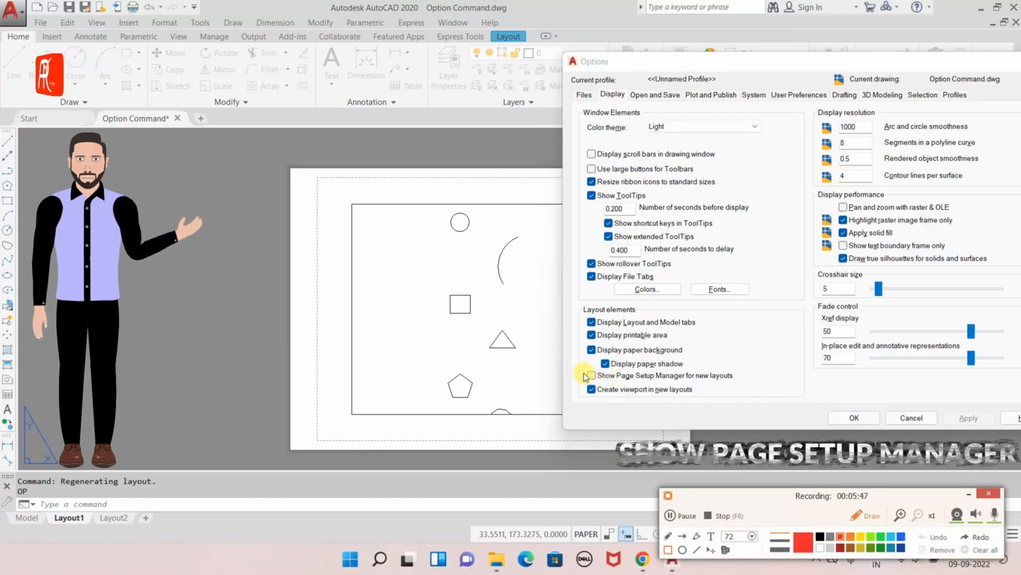
{"action": "left_click_drag", "start_coordinate": [583, 369], "coordinate": [737, 385]}
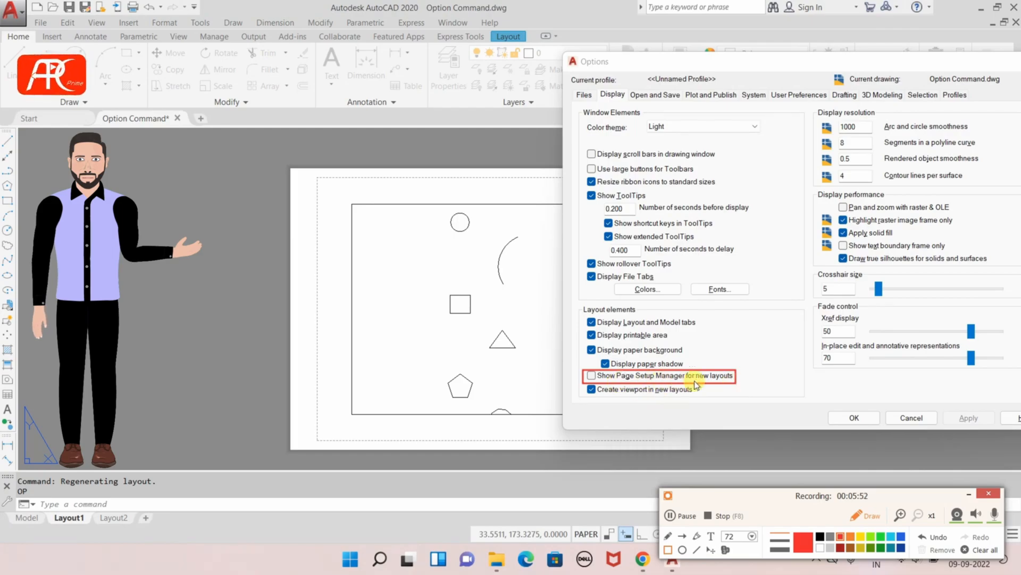
{"action": "key", "text": "ctrl+z"}
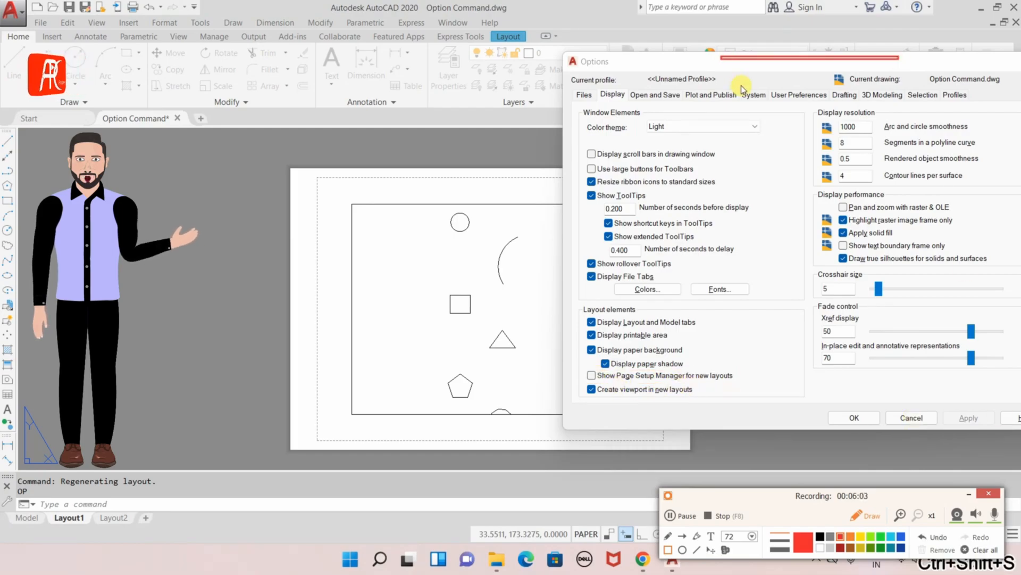
{"action": "key", "text": "ctrl+z"}
- Close the Options dialog, and create a new layout after Layout2 and open it
{"action": "left_click_drag", "start_coordinate": [736, 62], "coordinate": [600, 71]}
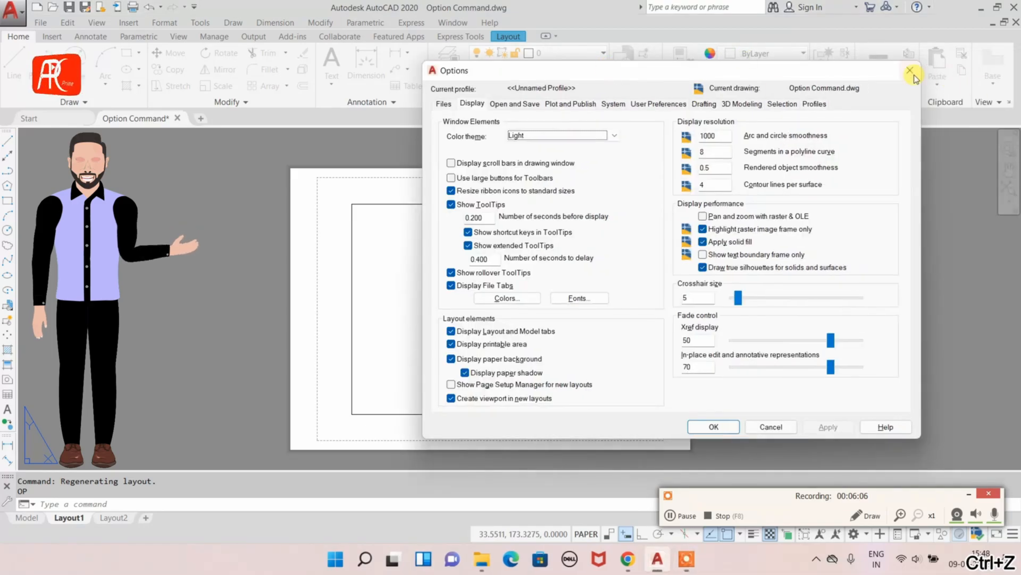
{"action": "left_click", "coordinate": [911, 71]}
{"action": "left_click", "coordinate": [112, 518]}
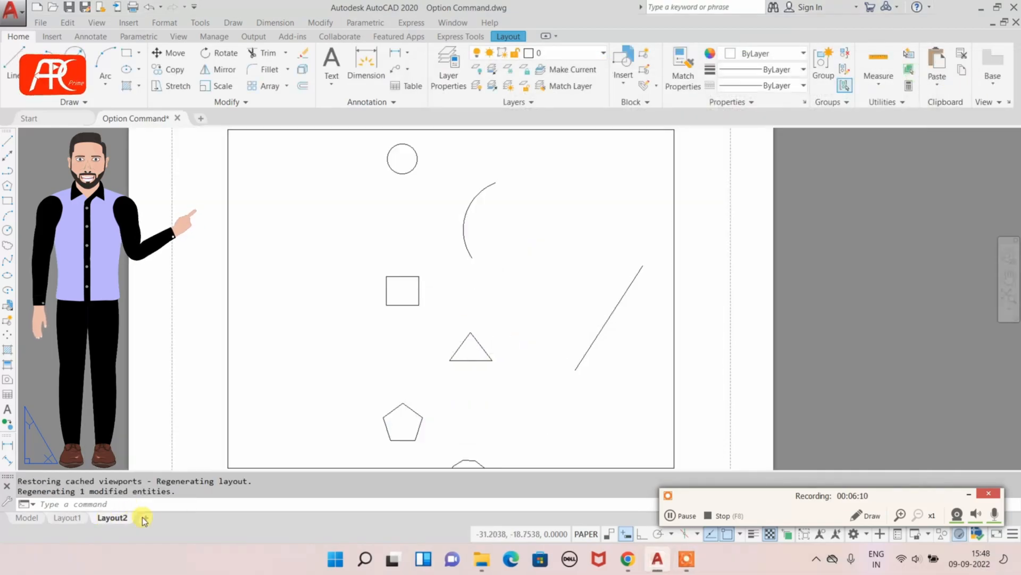
{"action": "left_click", "coordinate": [145, 518]}
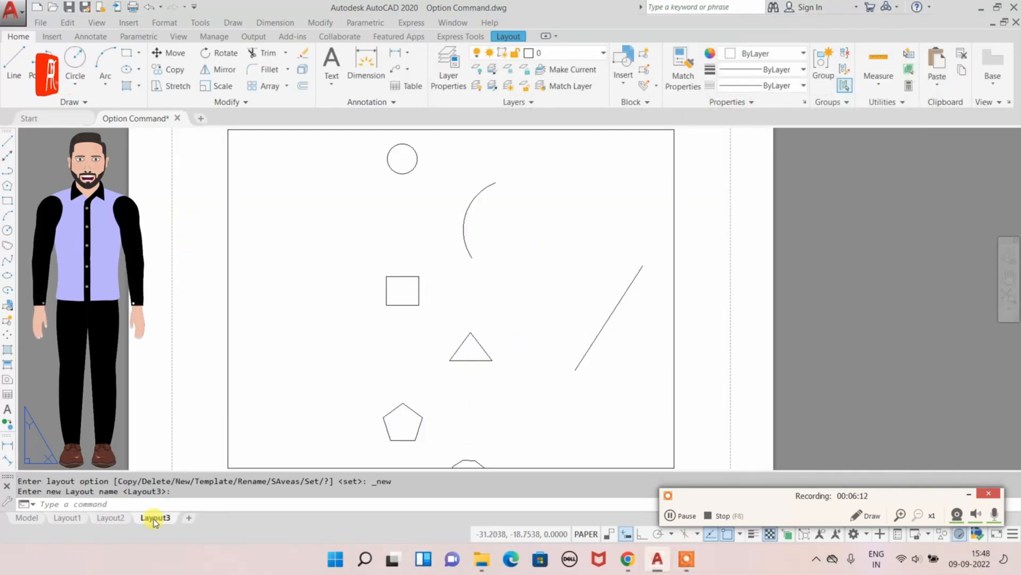
{"action": "left_click", "coordinate": [153, 517]}
{"action": "scroll", "coordinate": [584, 216], "scroll_direction": "down", "scroll_amount": 3}
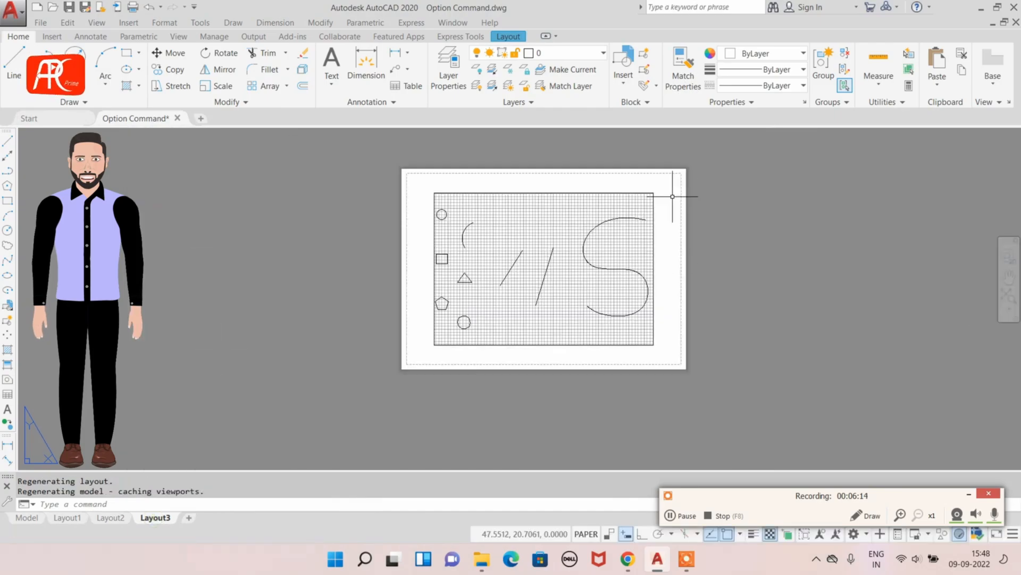
{"action": "middle_click_drag", "start_coordinate": [675, 191], "coordinate": [562, 206]}
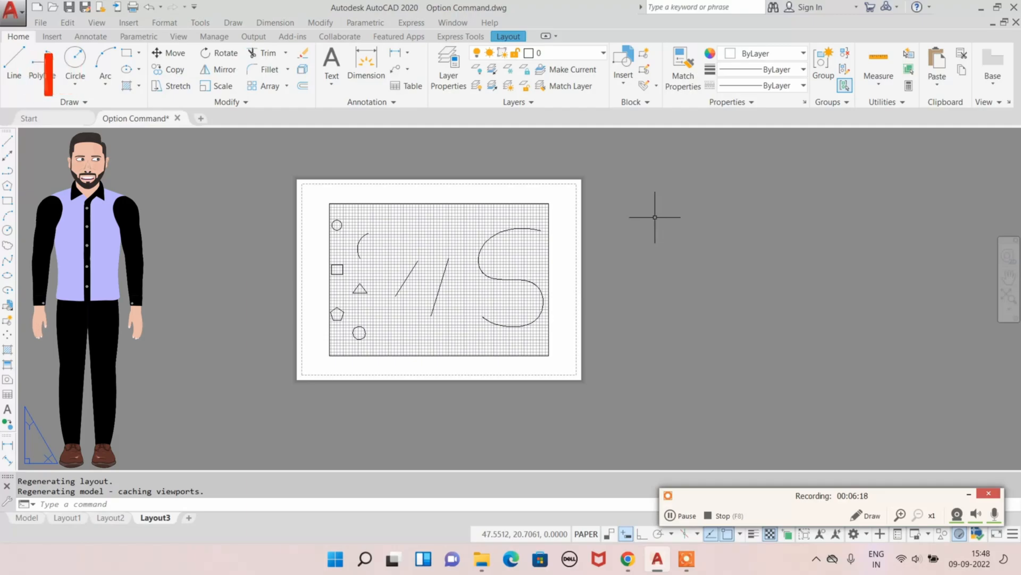
- Turn on Show Page Setup Manager for new layouts in the Options dialog, and create and open another layout
{"action": "type", "text": "OP"}
{"action": "key", "text": "Return"}
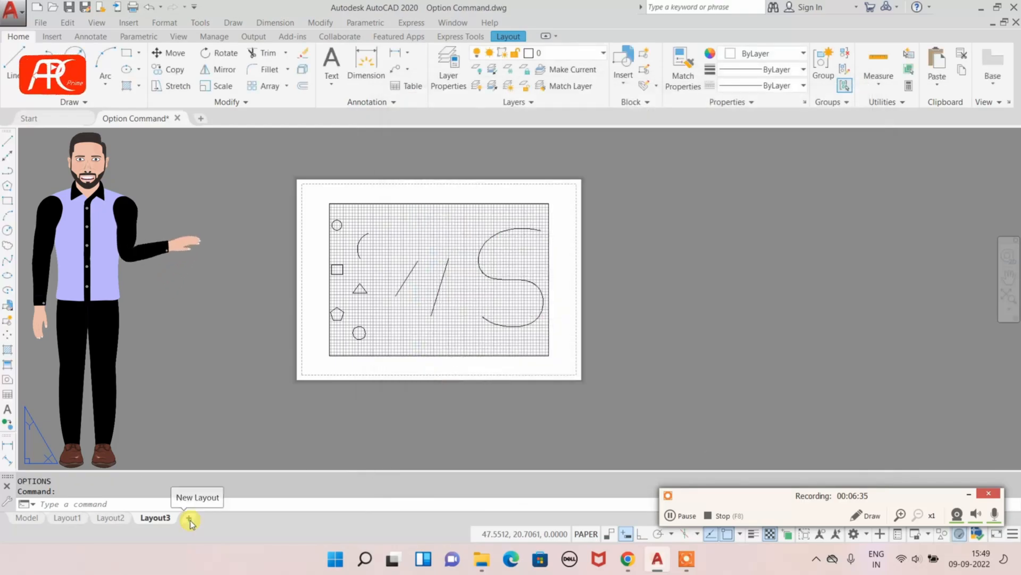
{"action": "left_click", "coordinate": [189, 518]}
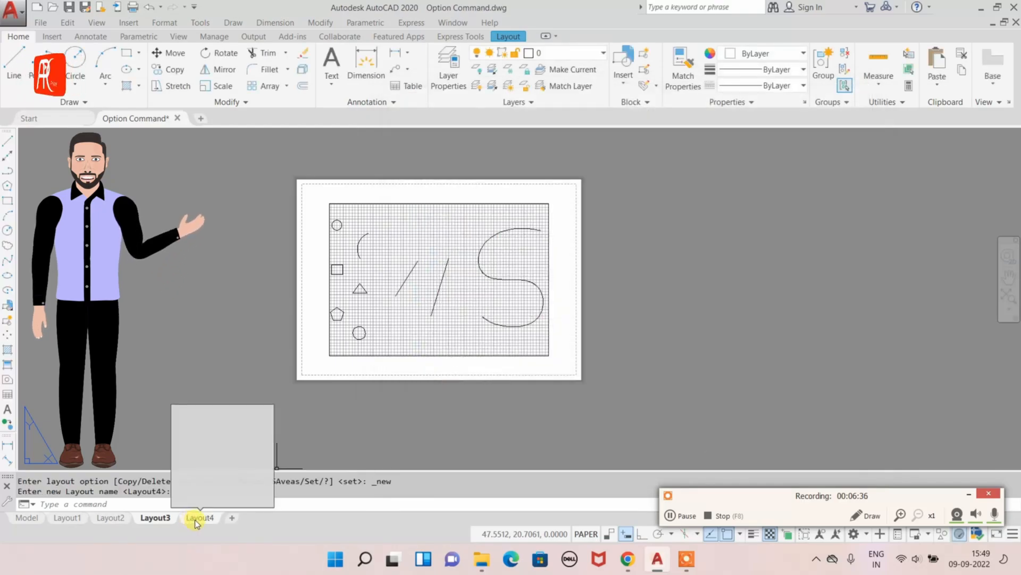
{"action": "left_click", "coordinate": [198, 518]}
{"action": "left_click_drag", "start_coordinate": [505, 126], "coordinate": [485, 105]}
- Review the details of the Setup1, Setup2, Layout1 and Layout3 page setups in the Page Setup Manager
{"action": "left_click", "coordinate": [419, 240]}
{"action": "left_click", "coordinate": [421, 231]}
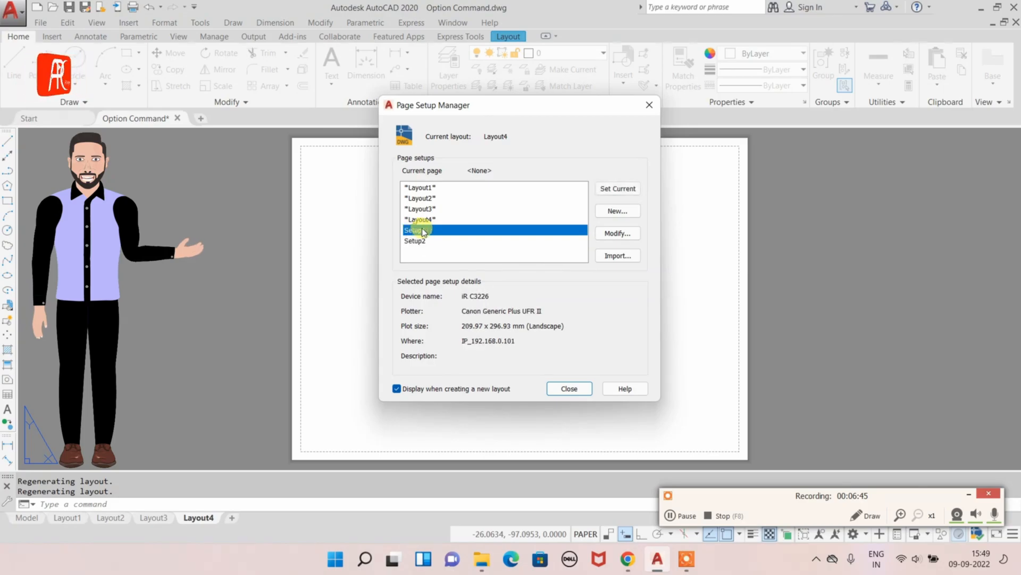
{"action": "left_click", "coordinate": [425, 209]}
{"action": "left_click", "coordinate": [427, 188]}
{"action": "left_click", "coordinate": [420, 241]}
{"action": "left_click", "coordinate": [420, 230]}
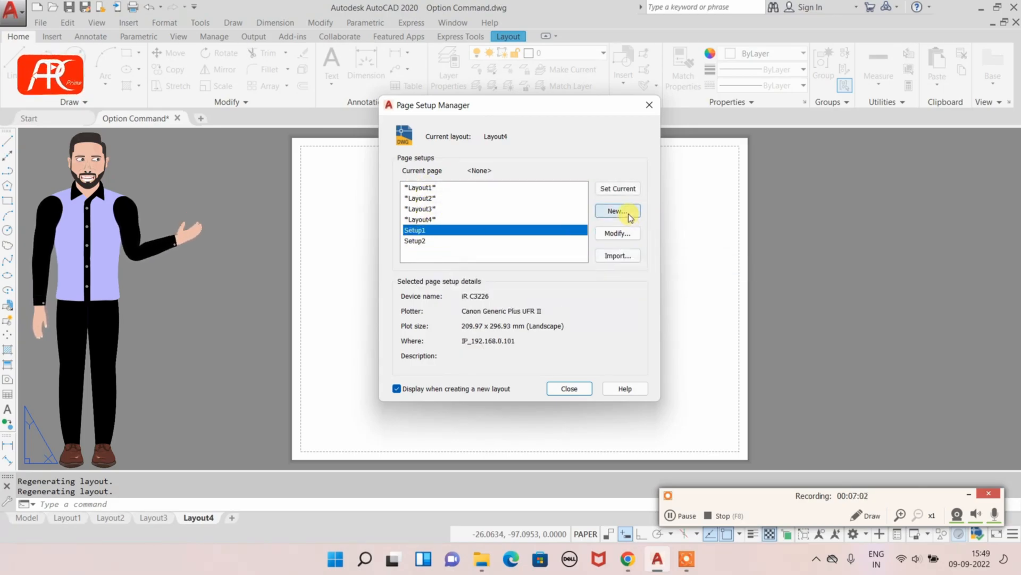
- Create a new page setup named LAYOUT FOR PDF
{"action": "left_click", "coordinate": [627, 213]}
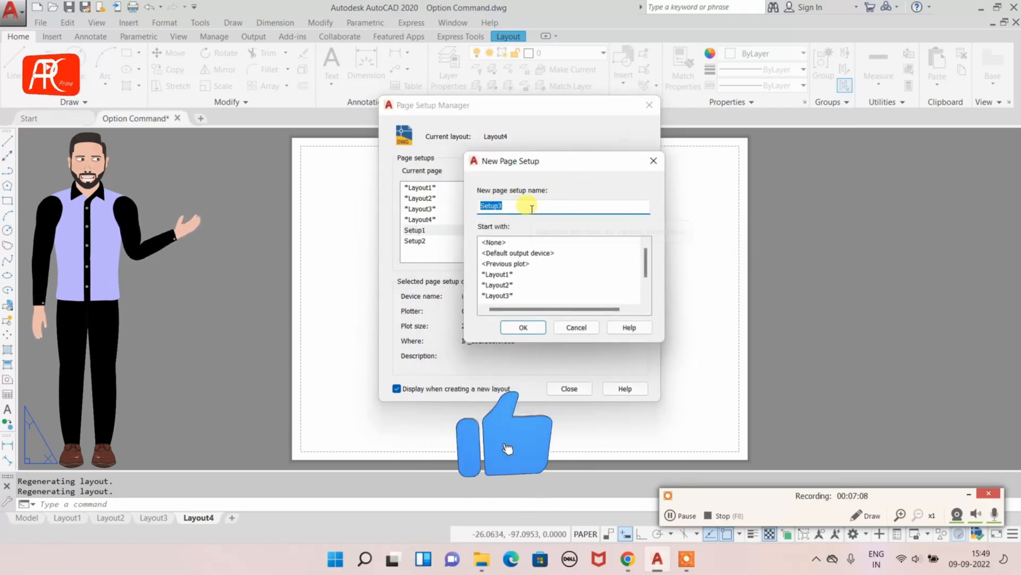
{"action": "type", "text": "DSFDS"}
{"action": "type", "text": "LAYOUT FOR PDF"}
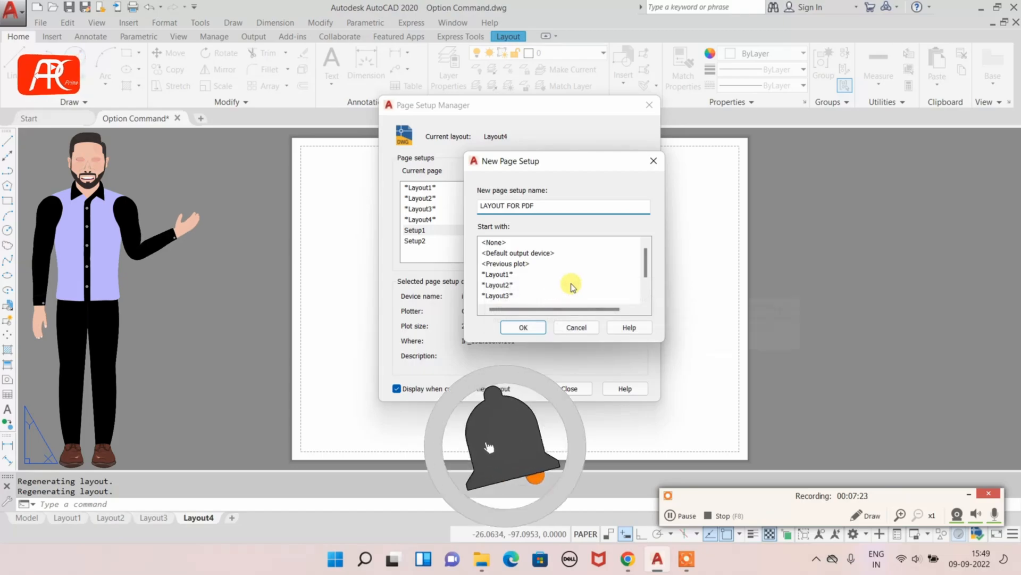
{"action": "left_click", "coordinate": [521, 327]}
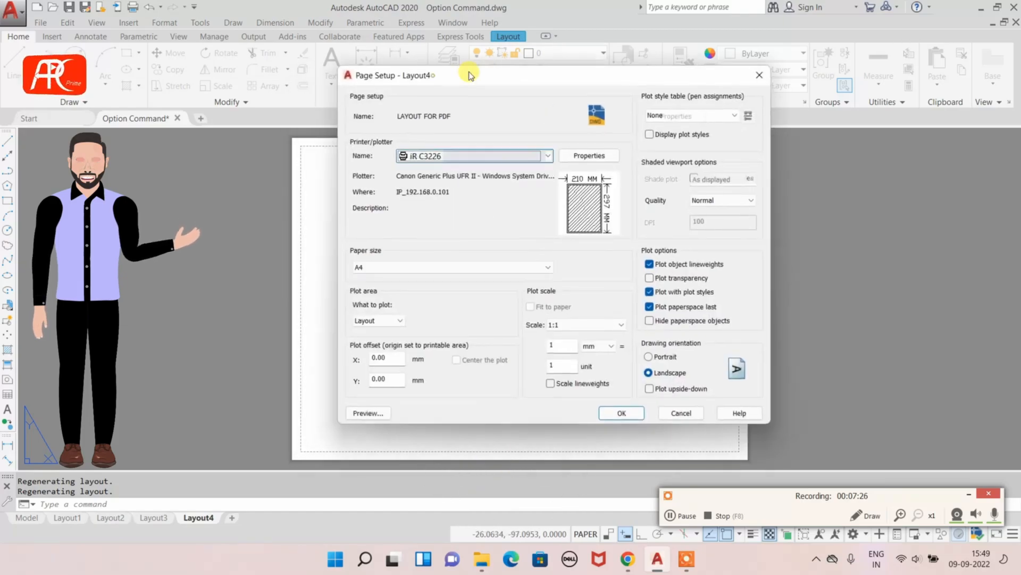
- Set the printer/plotter of the LAYOUT FOR PDF page setup to DWG To PDF.pc3
{"action": "left_click", "coordinate": [476, 154]}
{"action": "left_click", "coordinate": [421, 317]}
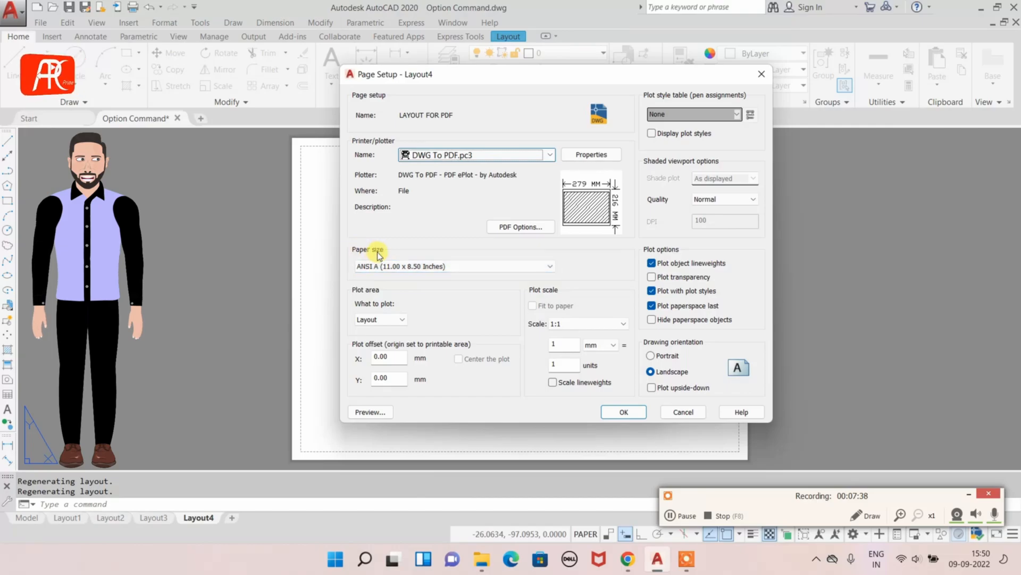
- Set the LAYOUT FOR PDF paper size to ISO full bleed A3 (420.00 x 297.00 MM), save the setup and close the Page Setup Manager
{"action": "left_click", "coordinate": [388, 266]}
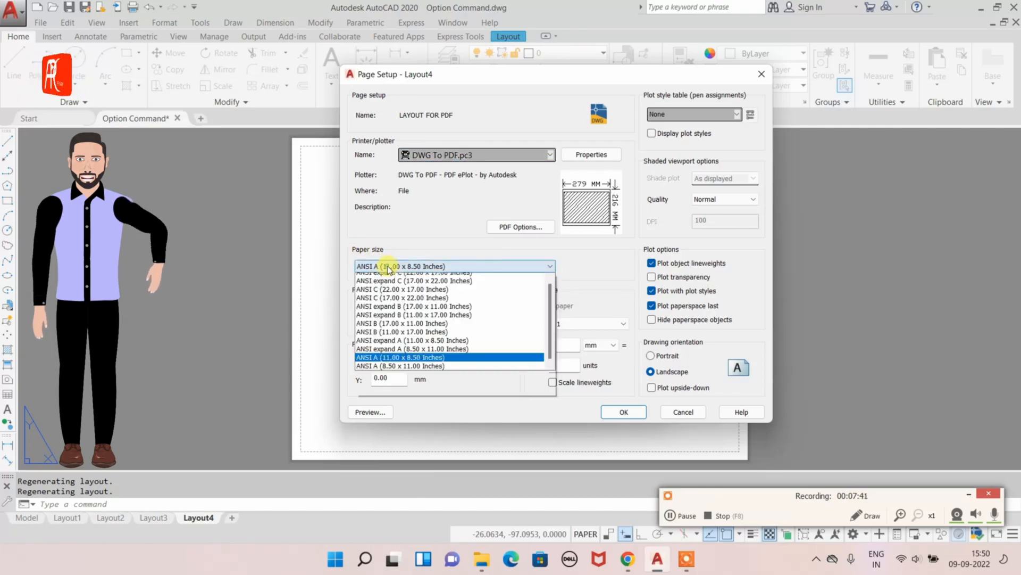
{"action": "scroll", "coordinate": [436, 361], "scroll_direction": "up", "scroll_amount": 4}
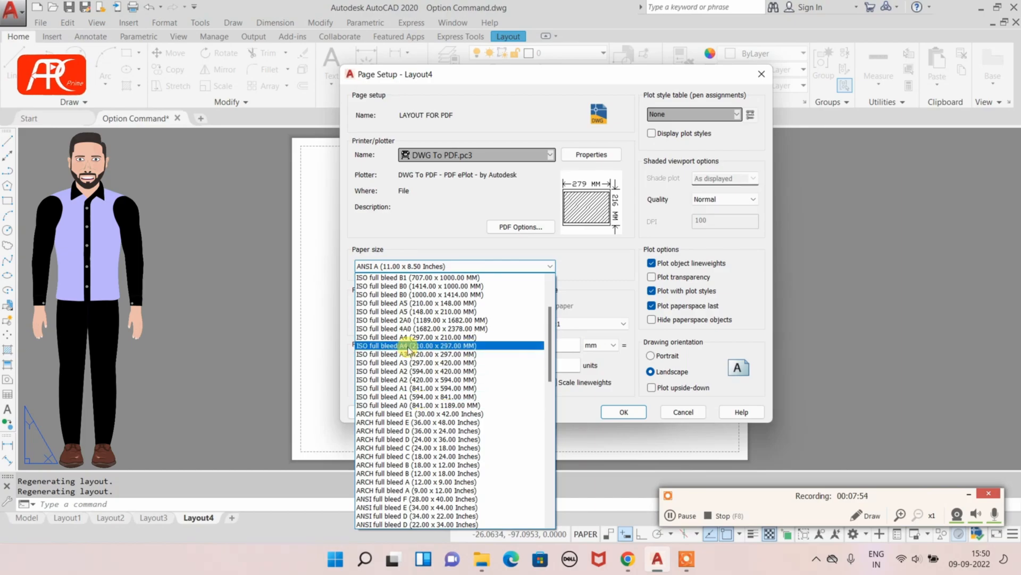
{"action": "left_click", "coordinate": [407, 354]}
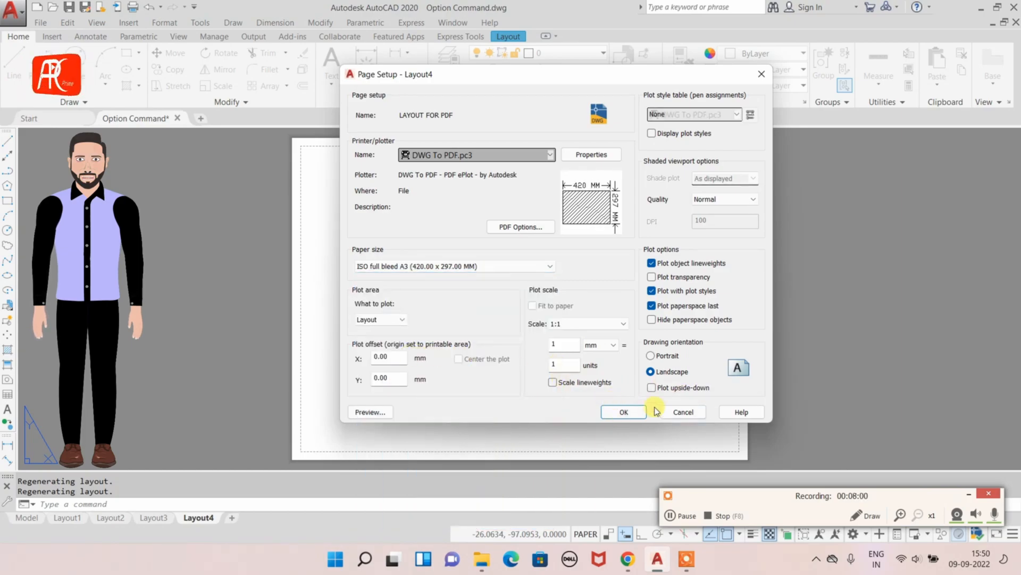
{"action": "left_click", "coordinate": [631, 411]}
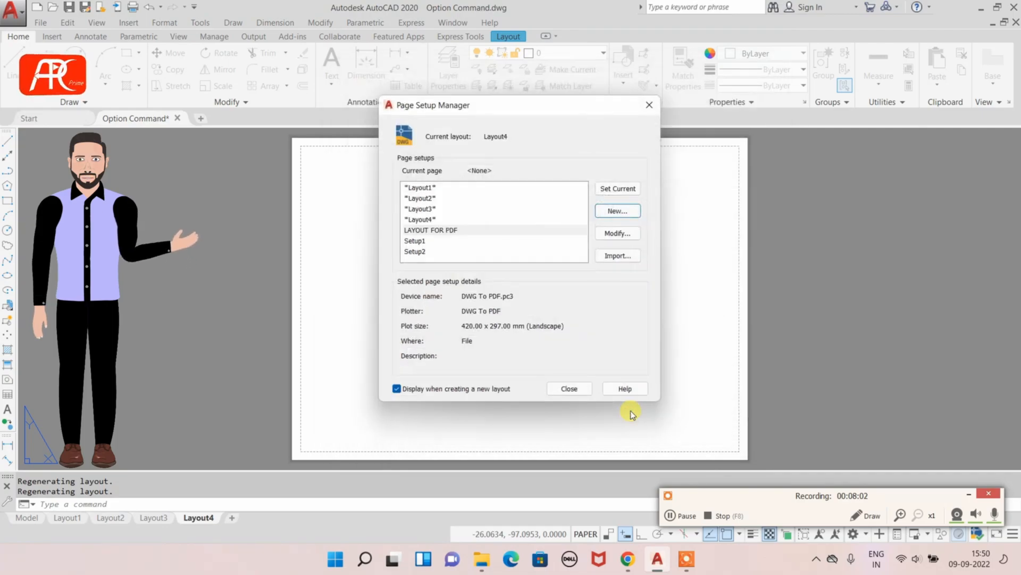
{"action": "left_click", "coordinate": [569, 389]}
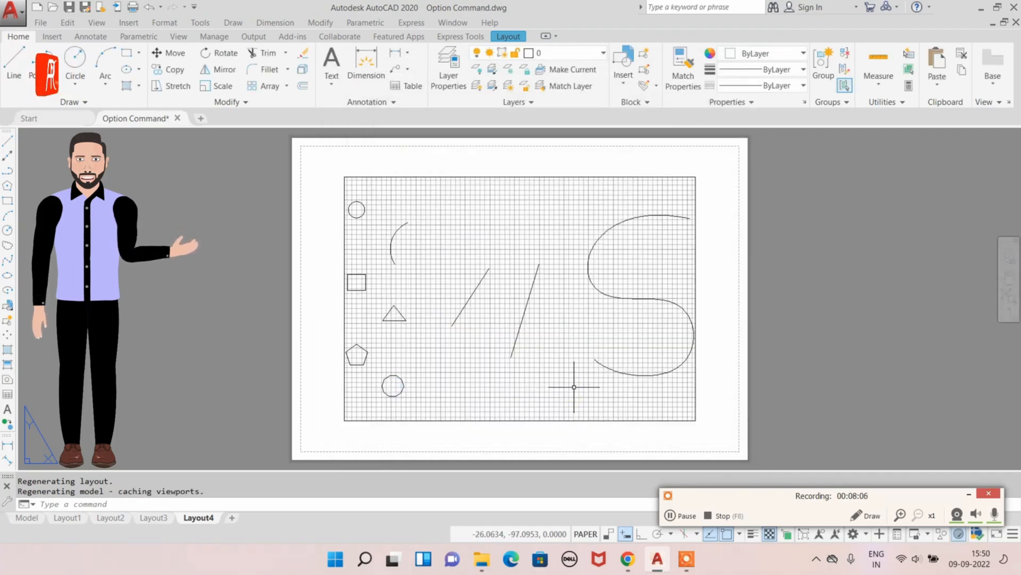
{"action": "scroll", "coordinate": [551, 229], "scroll_direction": "down", "scroll_amount": 4}
{"action": "left_click", "coordinate": [664, 176]}
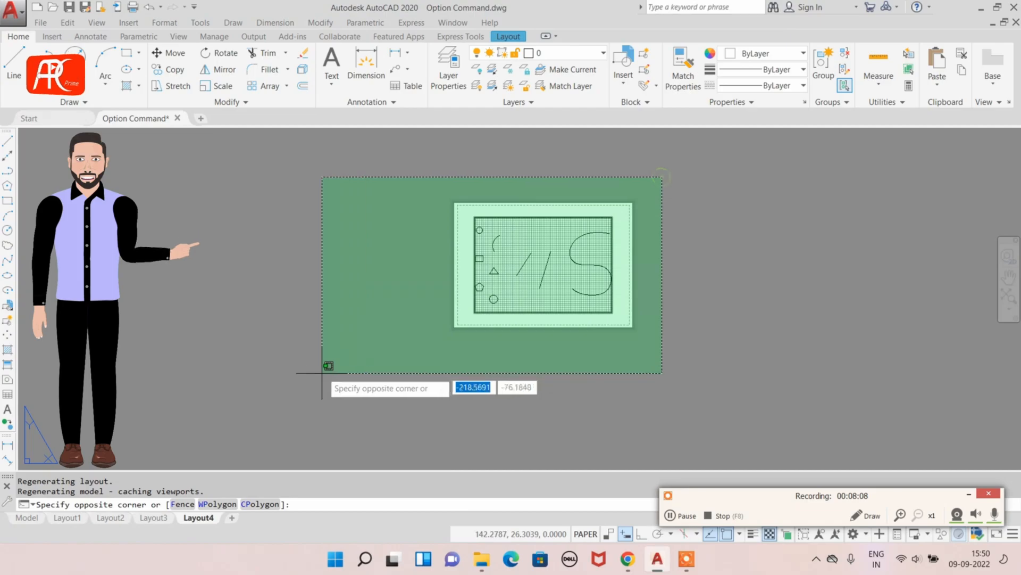
{"action": "left_click", "coordinate": [322, 371]}
{"action": "left_click", "coordinate": [687, 188]}
{"action": "left_click", "coordinate": [367, 365]}
{"action": "key", "text": "Escape"}
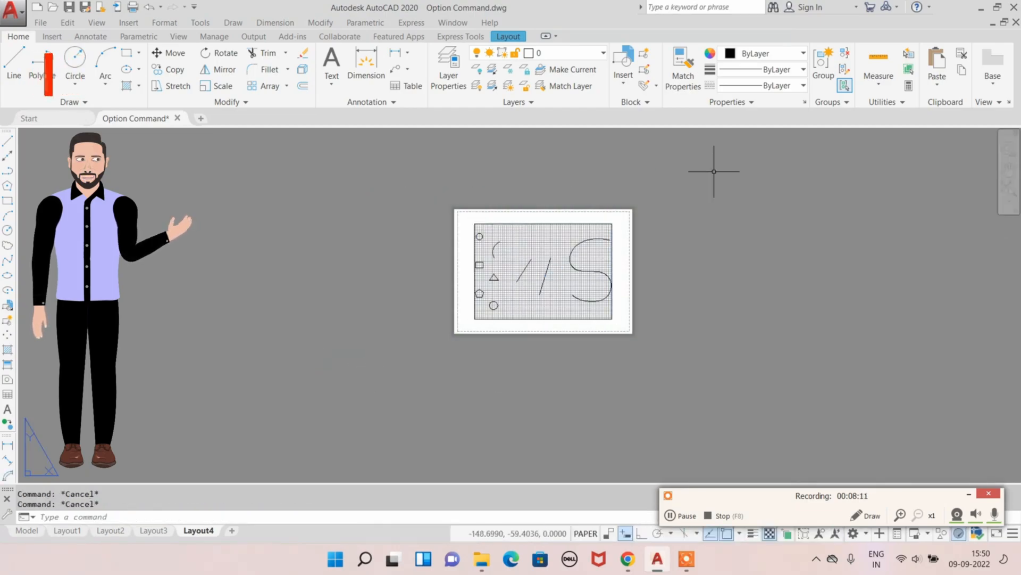
{"action": "left_click", "coordinate": [713, 175]}
{"action": "left_click", "coordinate": [333, 350]}
{"action": "key", "text": "Escape"}
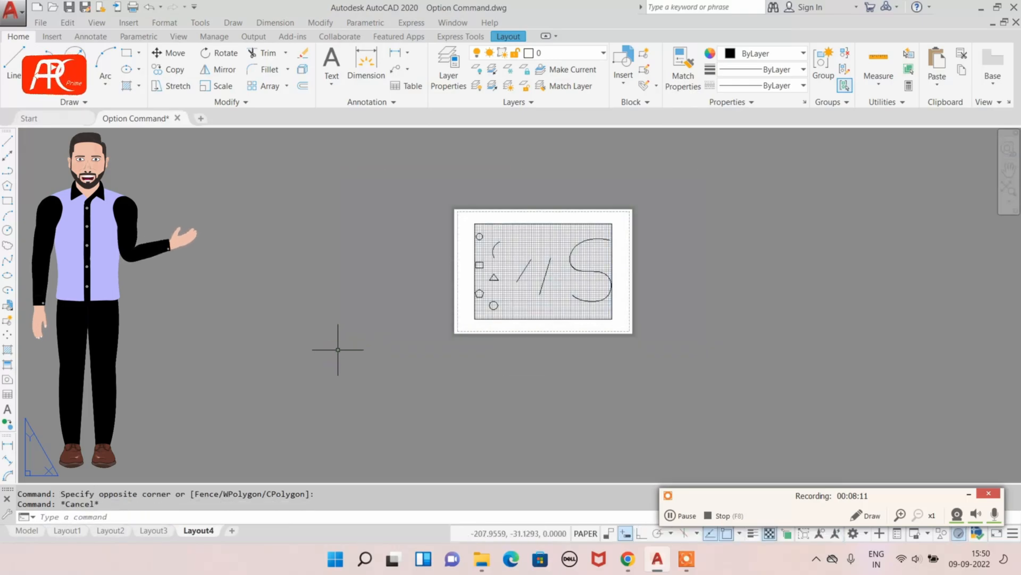
- Turn off Show Page Setup Manager for new layouts in the Options dialog's display settings and apply the change
{"action": "type", "text": "OP"}
{"action": "key", "text": "Return"}
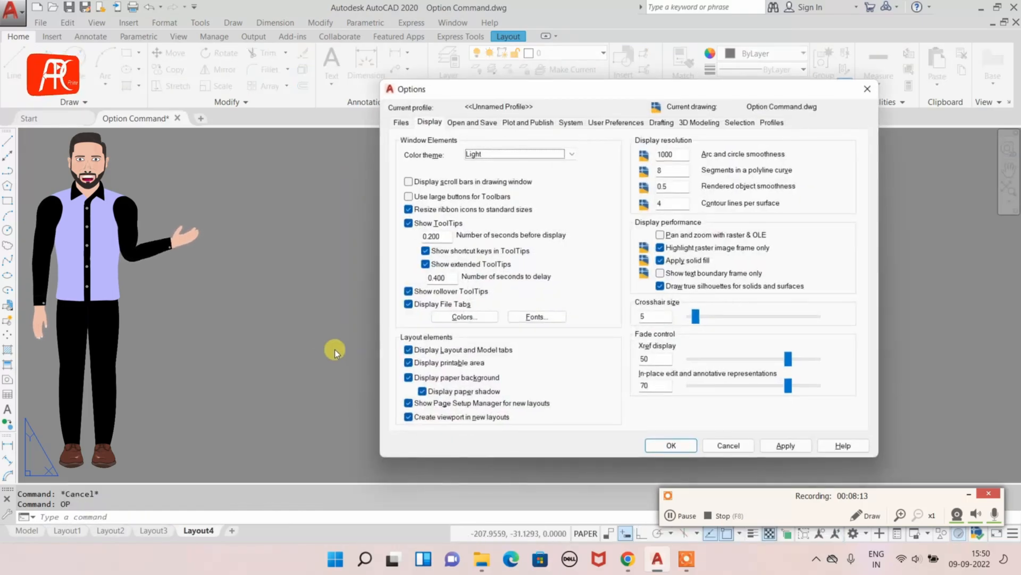
{"action": "left_click", "coordinate": [431, 404]}
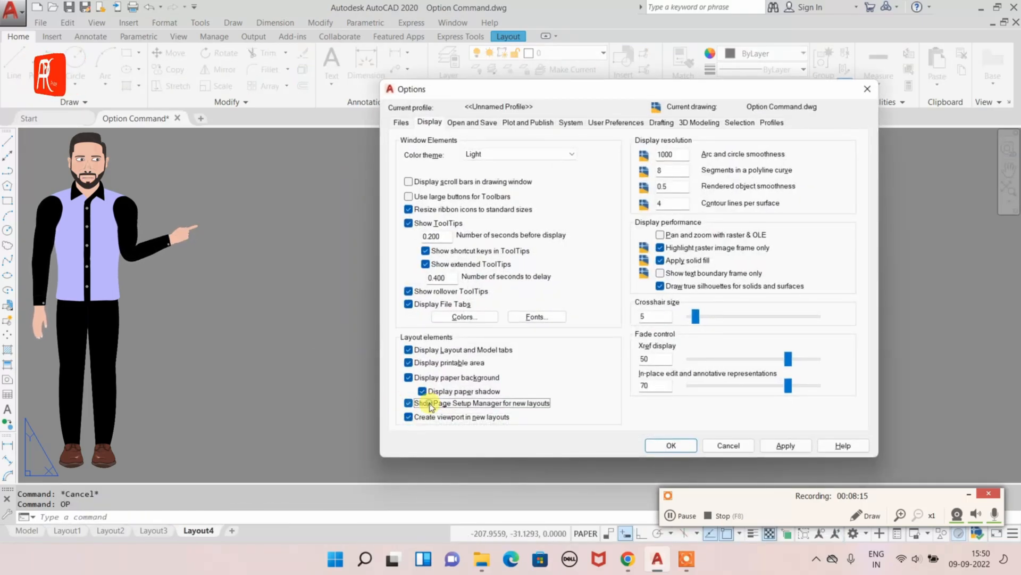
{"action": "left_click", "coordinate": [782, 446]}
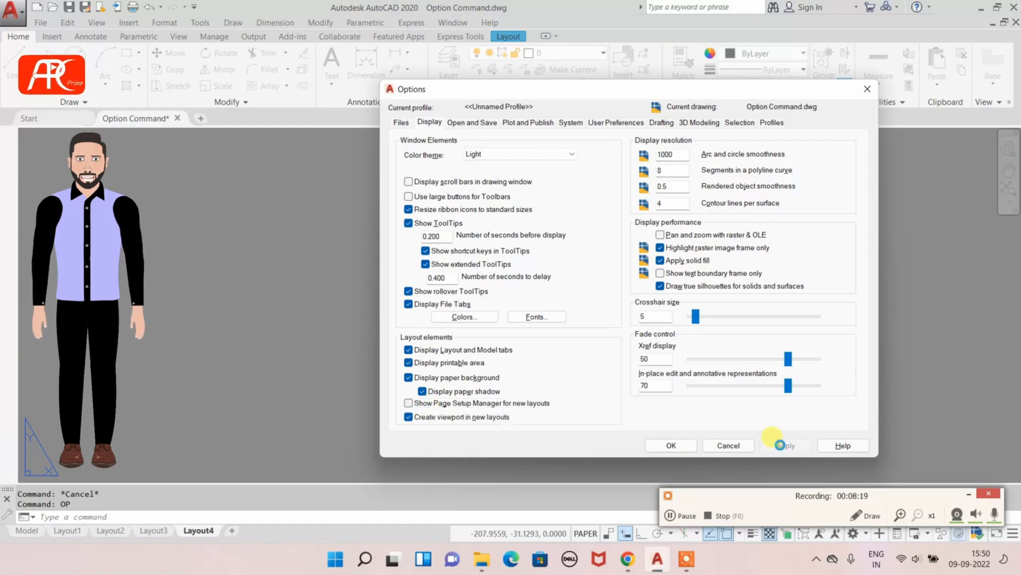
{"action": "left_click", "coordinate": [671, 445]}
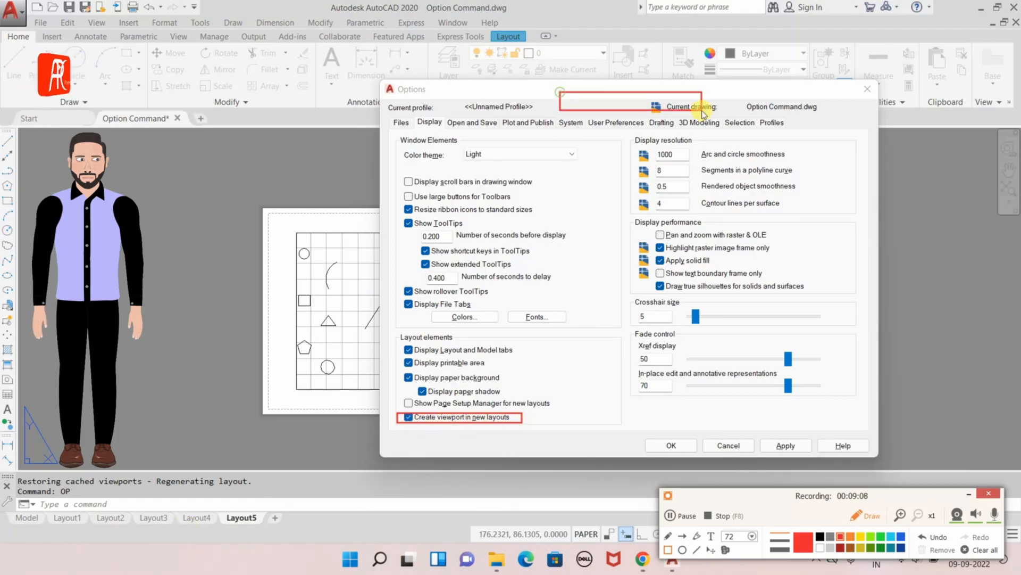
- Turn off Create viewport in new layouts among the layout elements, apply the change and close the Options dialog
{"action": "key", "text": "ctrl+z"}
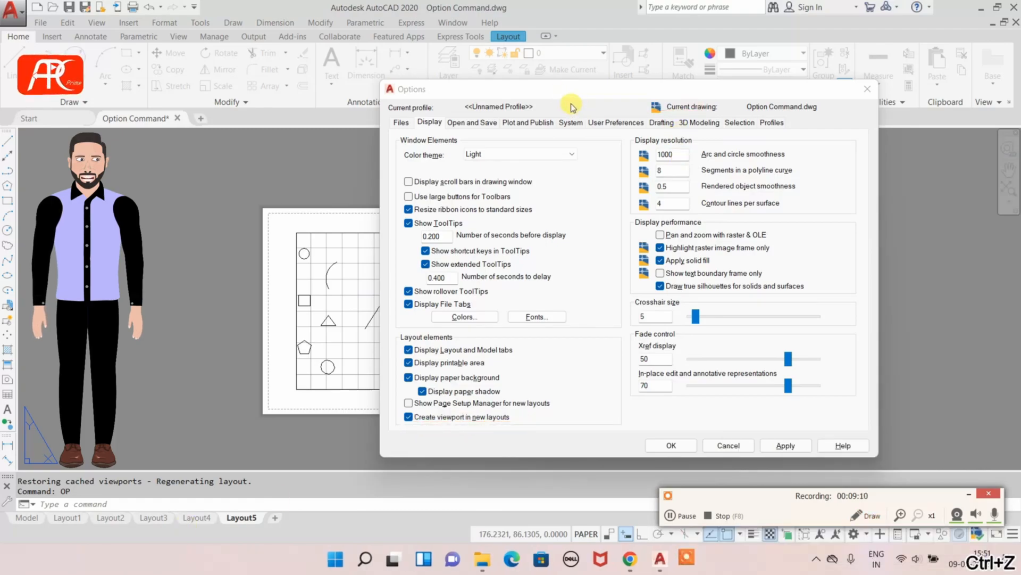
{"action": "left_click_drag", "start_coordinate": [572, 107], "coordinate": [812, 105]}
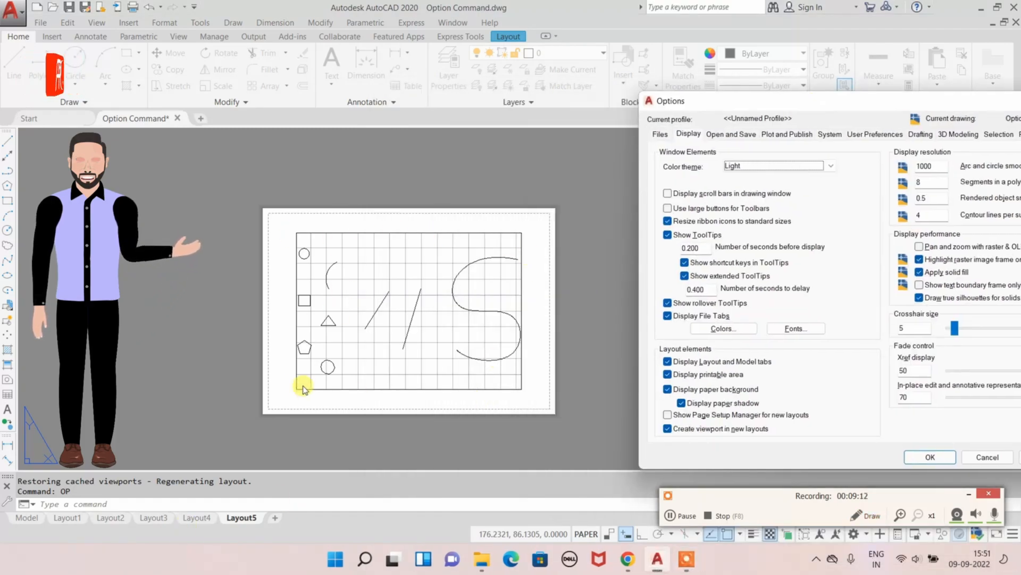
{"action": "left_click_drag", "start_coordinate": [727, 105], "coordinate": [630, 88]}
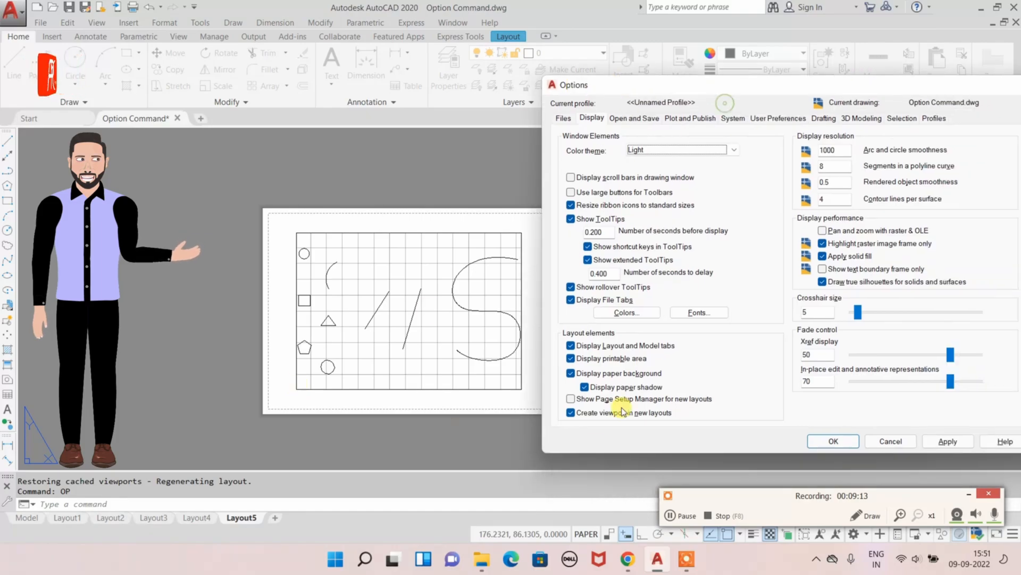
{"action": "left_click", "coordinate": [585, 415]}
{"action": "left_click", "coordinate": [946, 441]}
{"action": "left_click", "coordinate": [834, 441]}
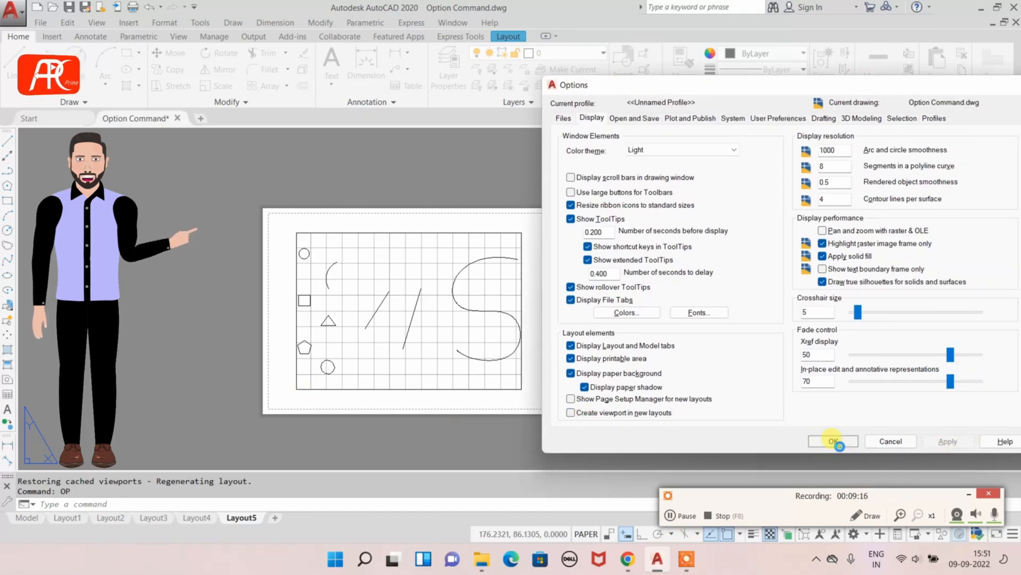
- Create another layout, open it and check its sheet for a viewport
{"action": "left_click", "coordinate": [275, 522]}
{"action": "left_click", "coordinate": [279, 522]}
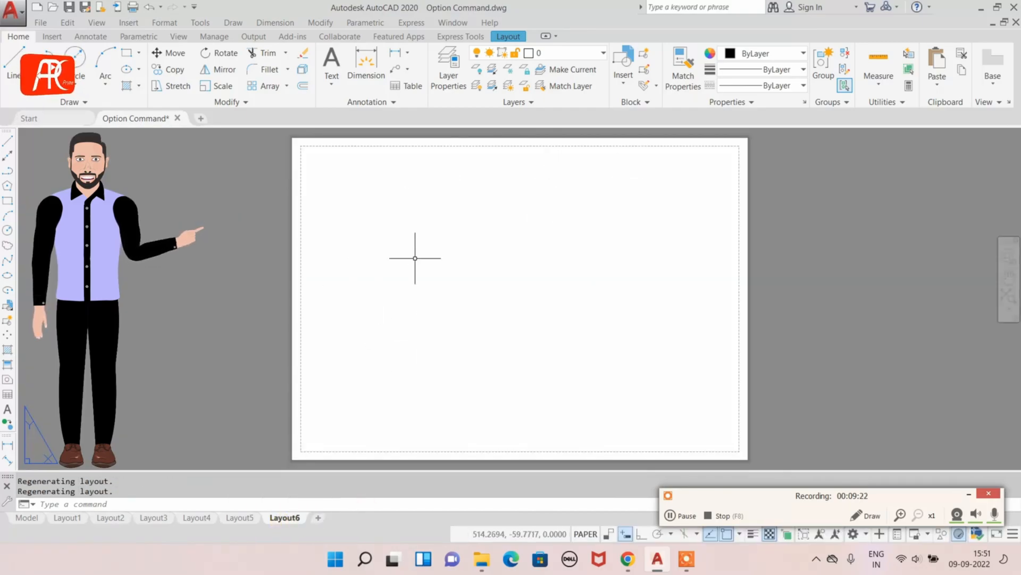
{"action": "scroll", "coordinate": [499, 276], "scroll_direction": "down", "scroll_amount": 4}
{"action": "left_click", "coordinate": [590, 237]}
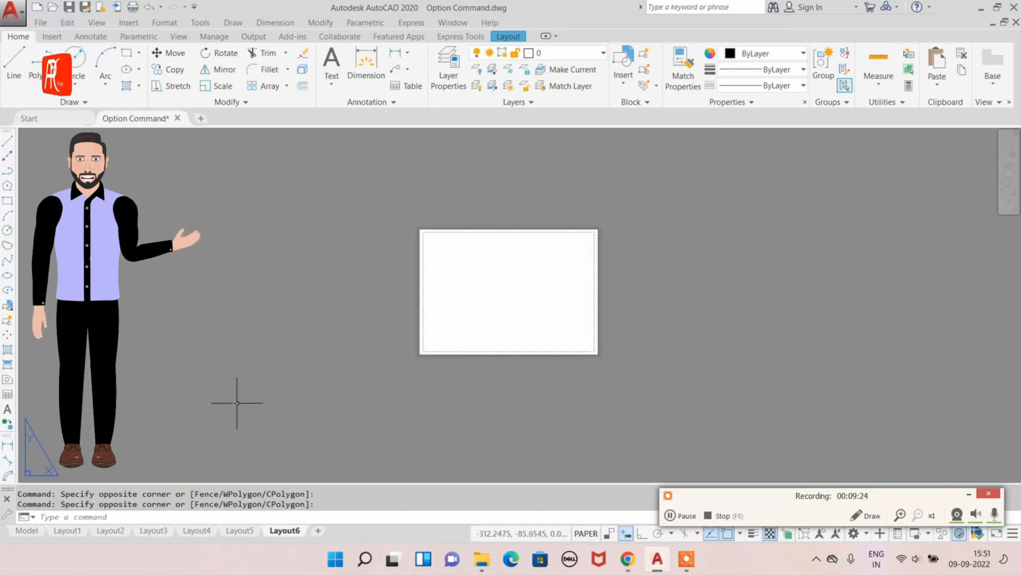
{"action": "left_click", "coordinate": [268, 371]}
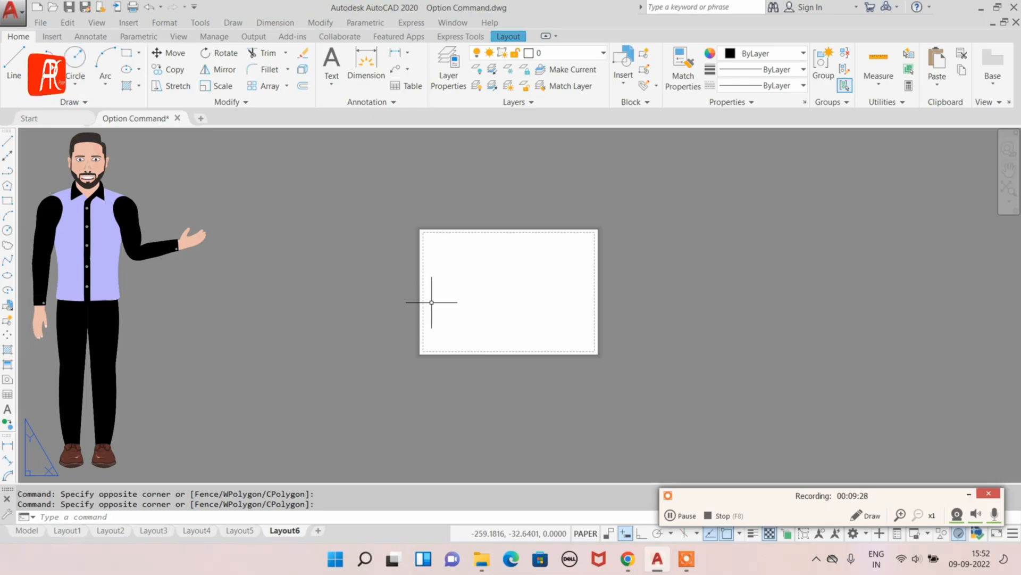
- Reopen the Options dialog, turn on Create viewport in new layouts and apply the change
{"action": "key", "text": "Return"}
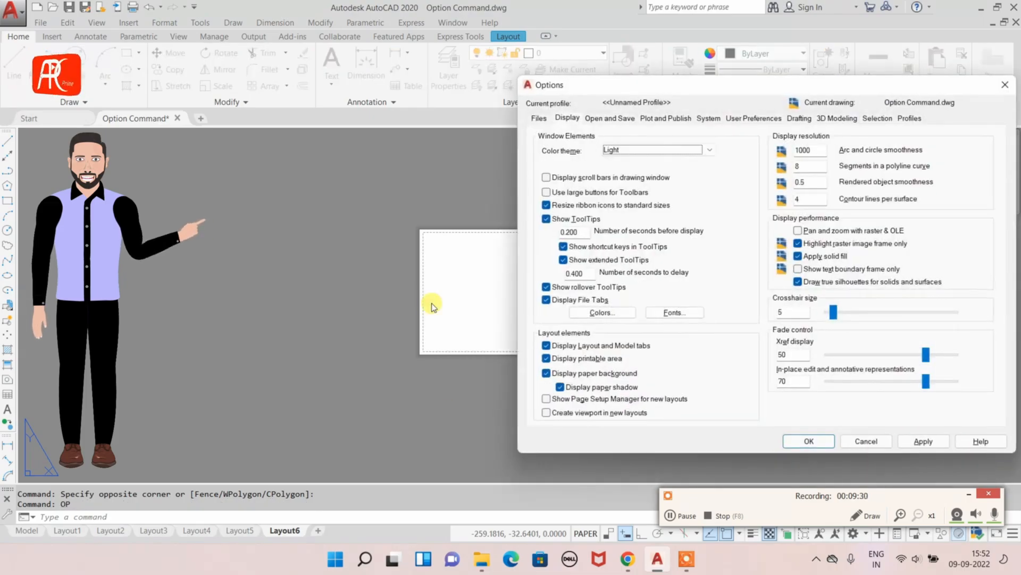
{"action": "left_click", "coordinate": [547, 415]}
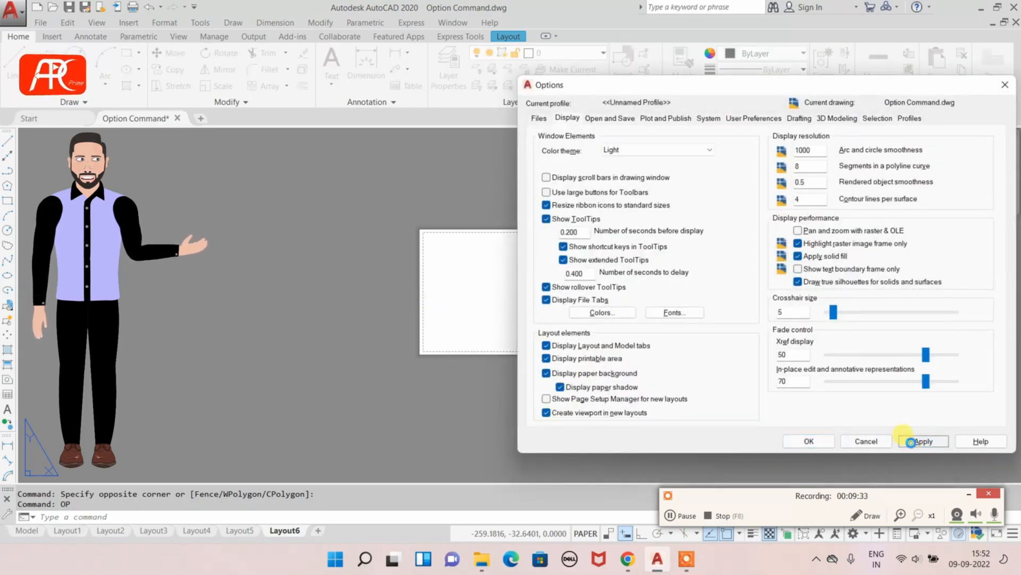
{"action": "left_click", "coordinate": [911, 442]}
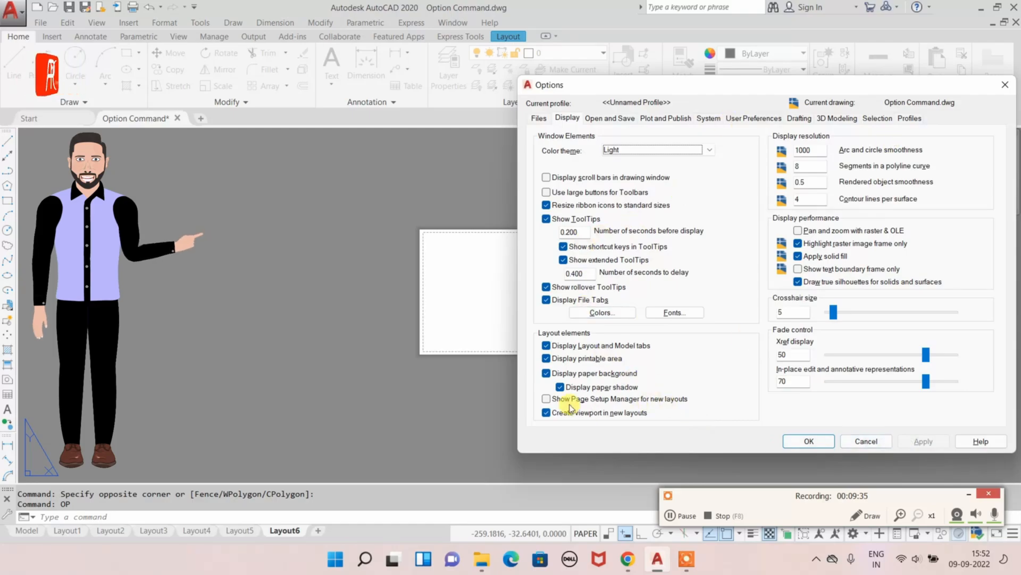
{"action": "mouse_move", "coordinate": [571, 402]}
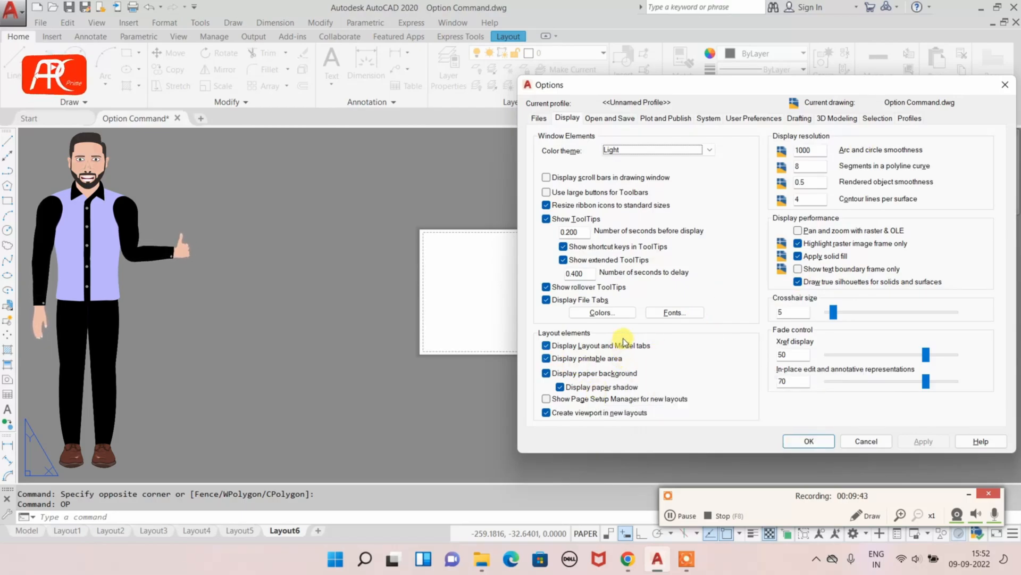
{"action": "left_click", "coordinate": [866, 516]}
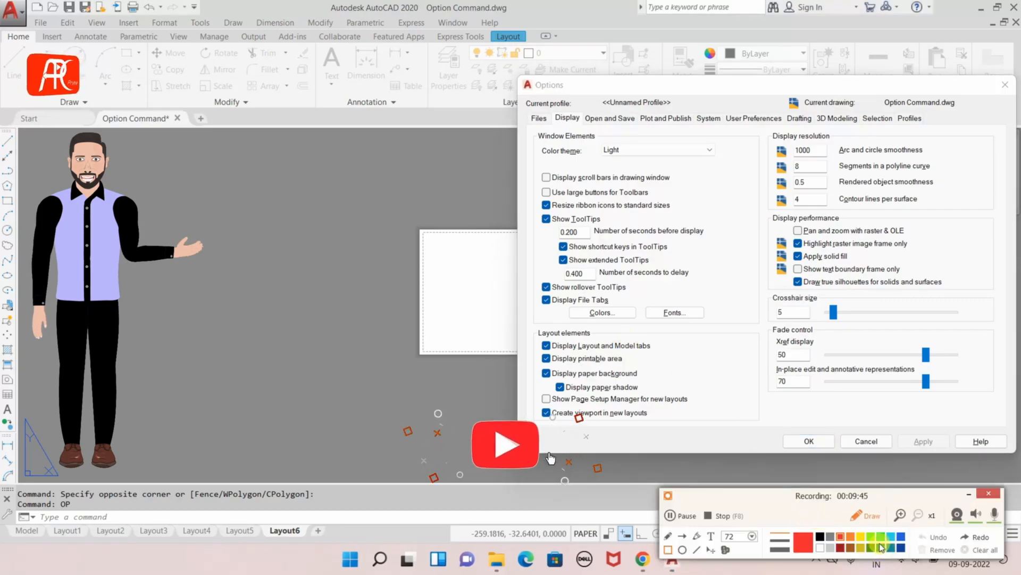
{"action": "mouse_move", "coordinate": [535, 325]}
{"action": "left_mouse_down"}
{"action": "mouse_move", "coordinate": [606, 428]}
{"action": "mouse_move", "coordinate": [712, 426]}
{"action": "left_mouse_up"}
{"action": "left_click_drag", "start_coordinate": [765, 129], "coordinate": [948, 207]}
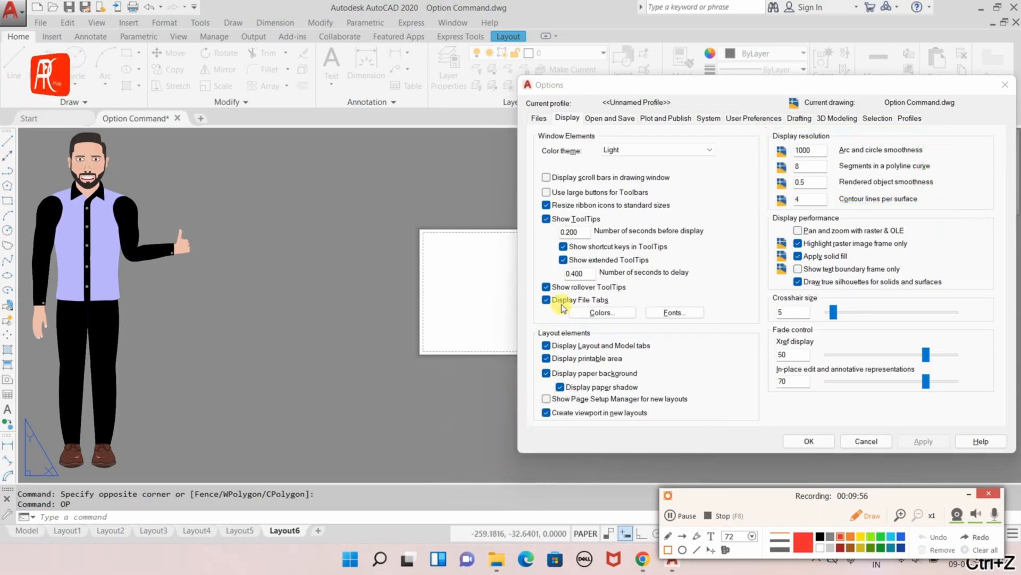
{"action": "mouse_move", "coordinate": [559, 304]}
{"action": "left_mouse_down"}
{"action": "mouse_move", "coordinate": [655, 331]}
{"action": "mouse_move", "coordinate": [721, 325]}
{"action": "left_mouse_up"}
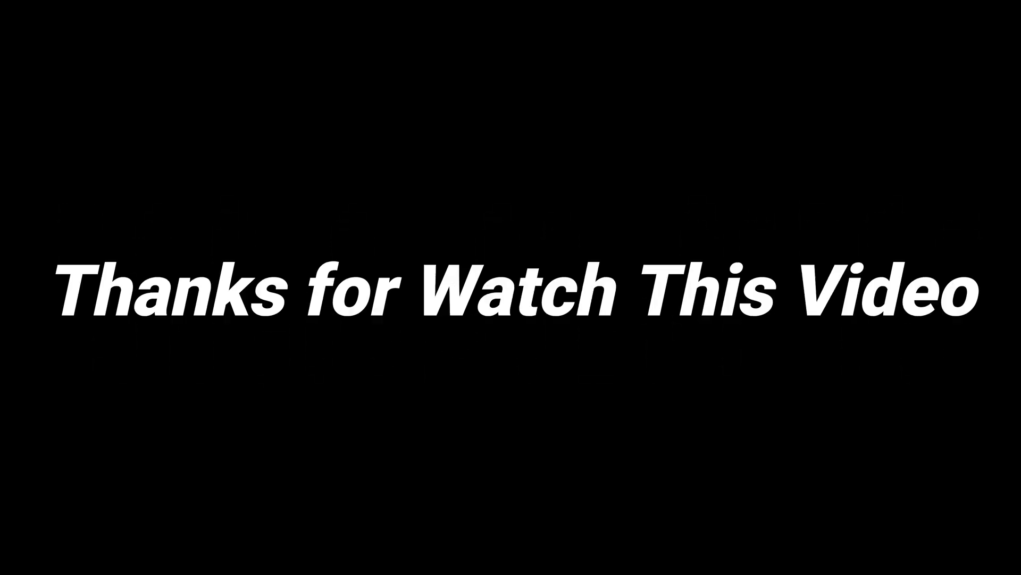